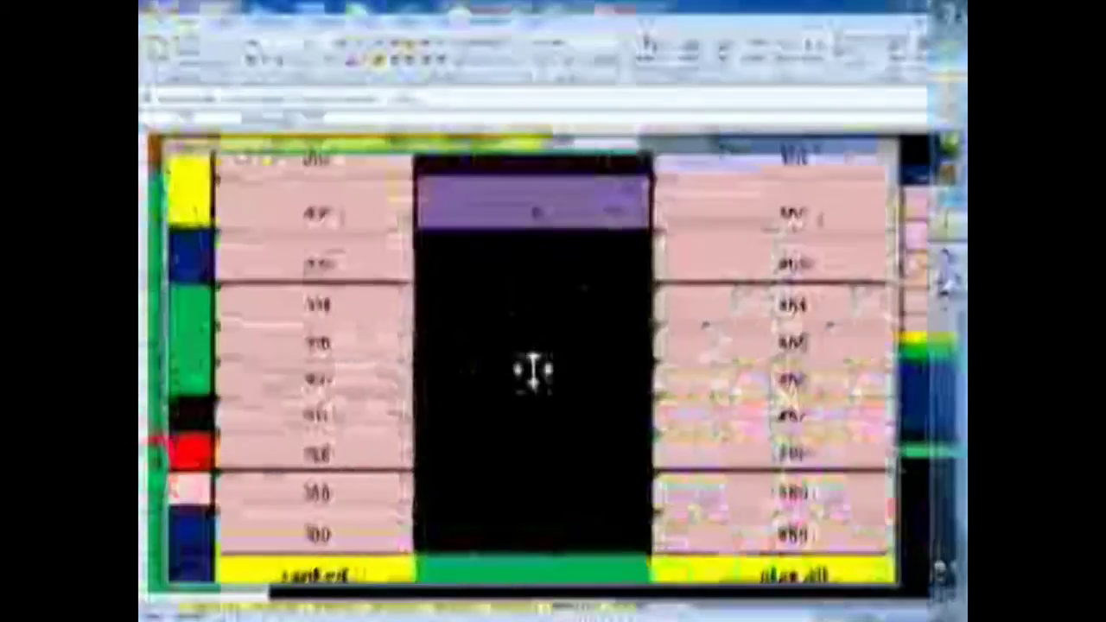
# Step: Examine the ranked number pool, the back-triple statistics and the TRUE/FALSE check columns across the current GRADE sheet
pyautogui.hscroll(10, 601, 368)
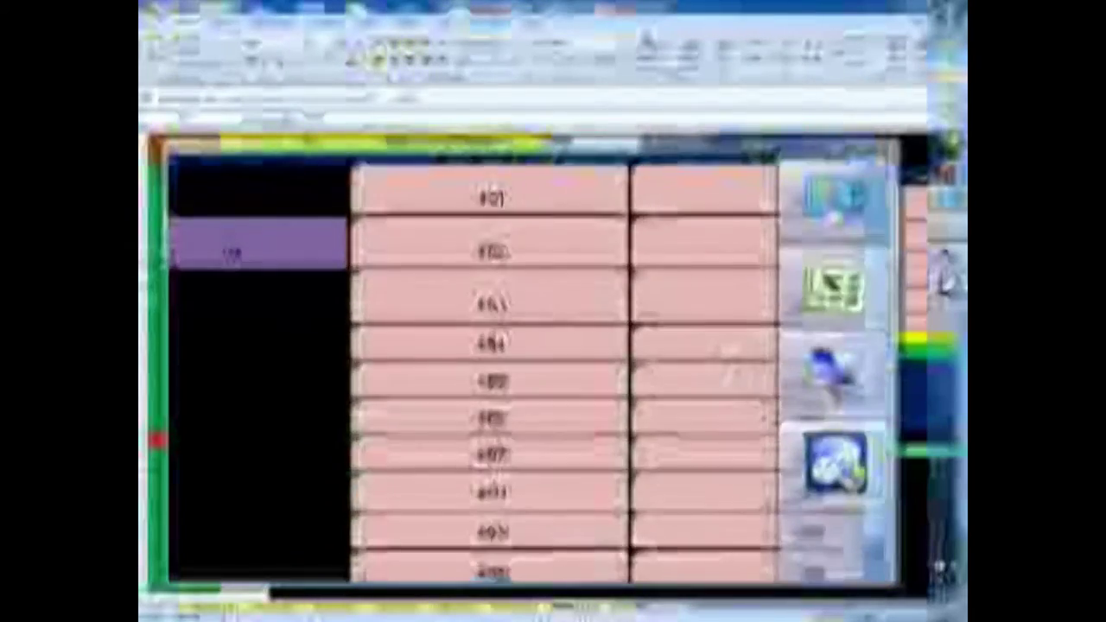
pyautogui.hscroll(10, 497, 363)
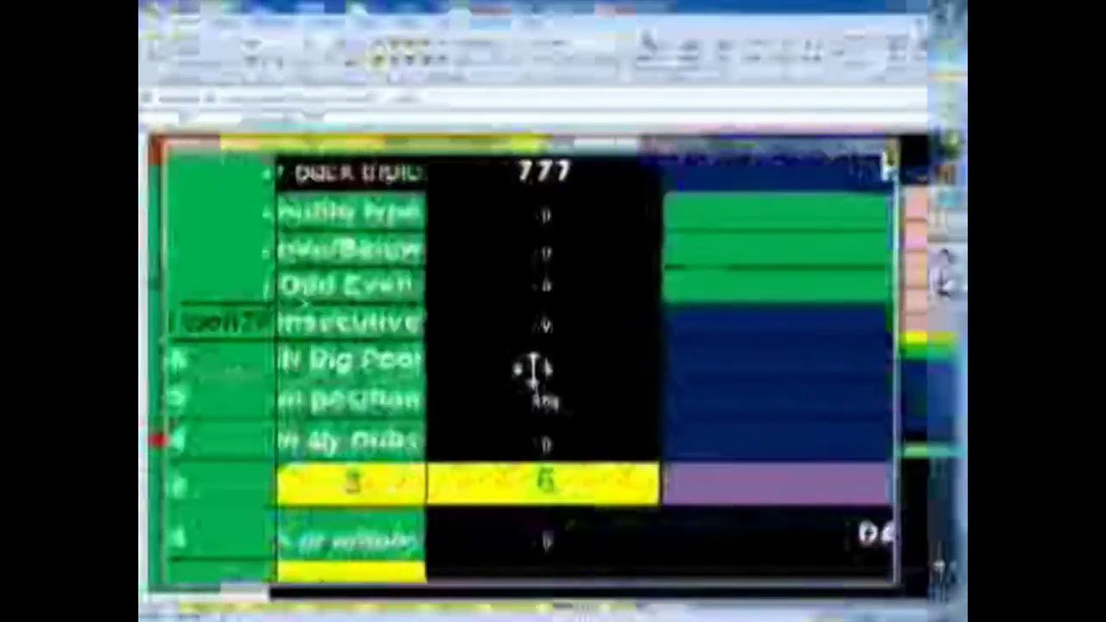
pyautogui.hscroll(10, 536, 373)
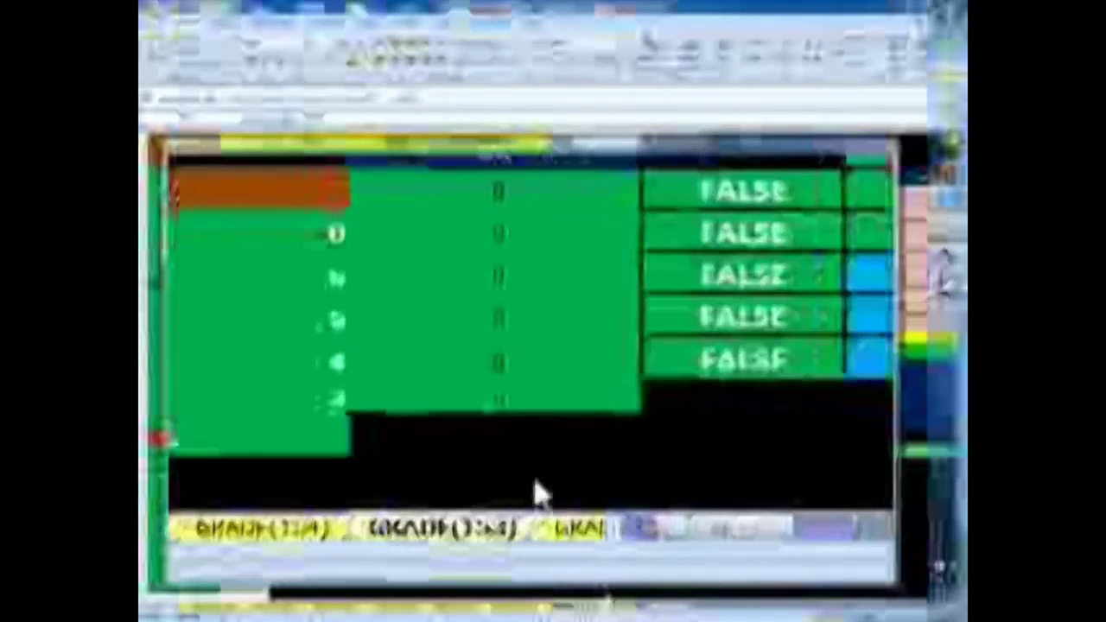
# Step: Examine the number pairs, pool statistics and My Dubs list for the Sunday Mid-day draw of the 31st
pyautogui.scroll(-6, 255, 370)
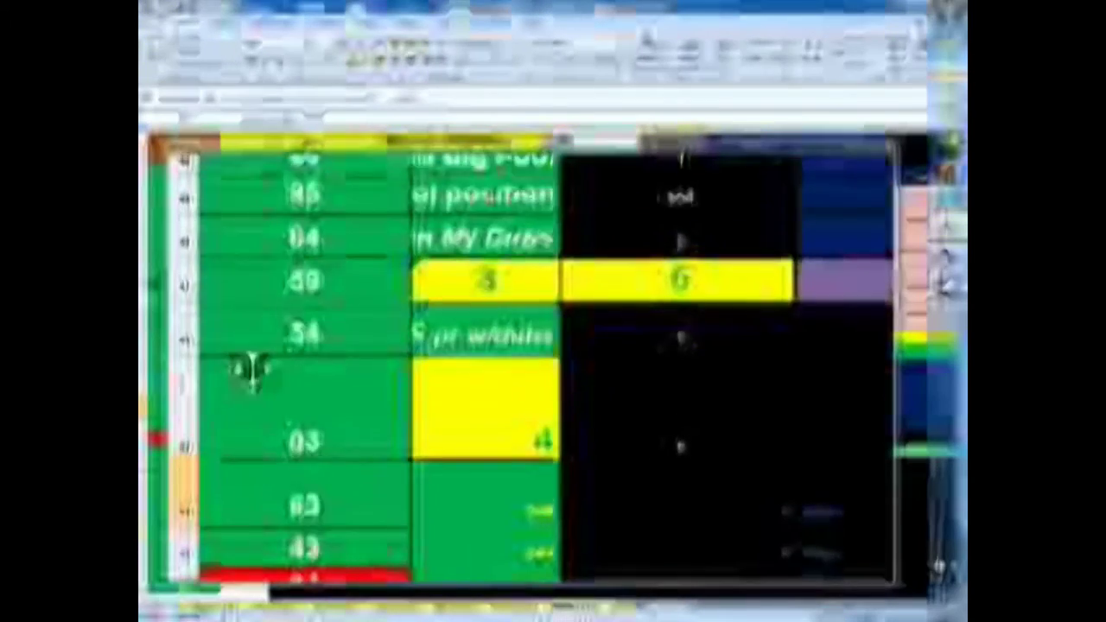
pyautogui.scroll(-5, 341, 371)
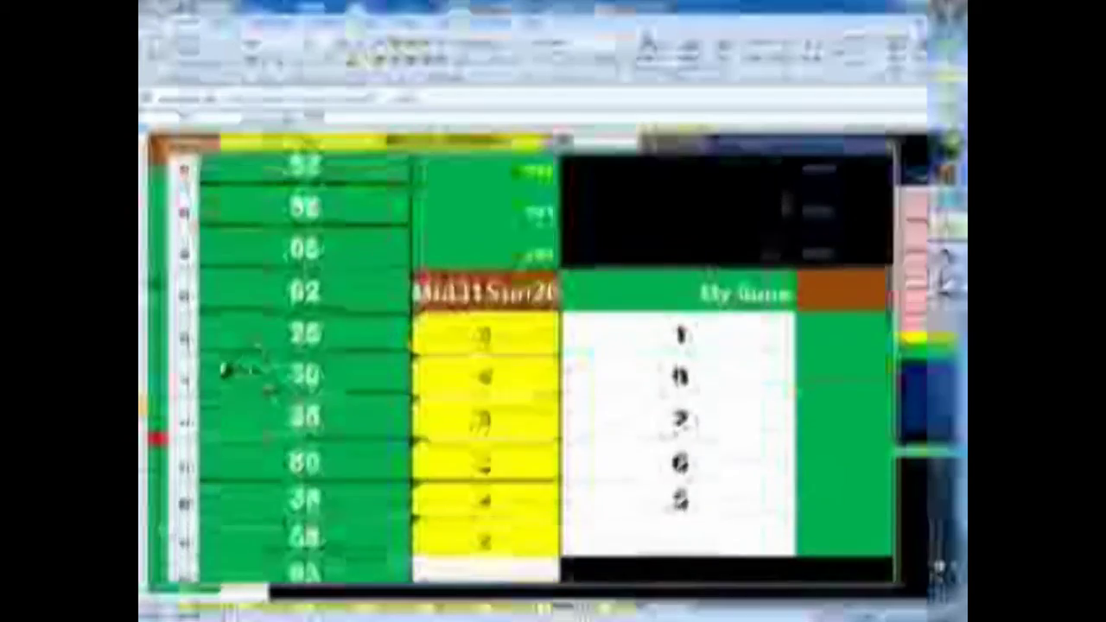
pyautogui.scroll(8, 395, 358)
pyautogui.scroll(5, 395, 365)
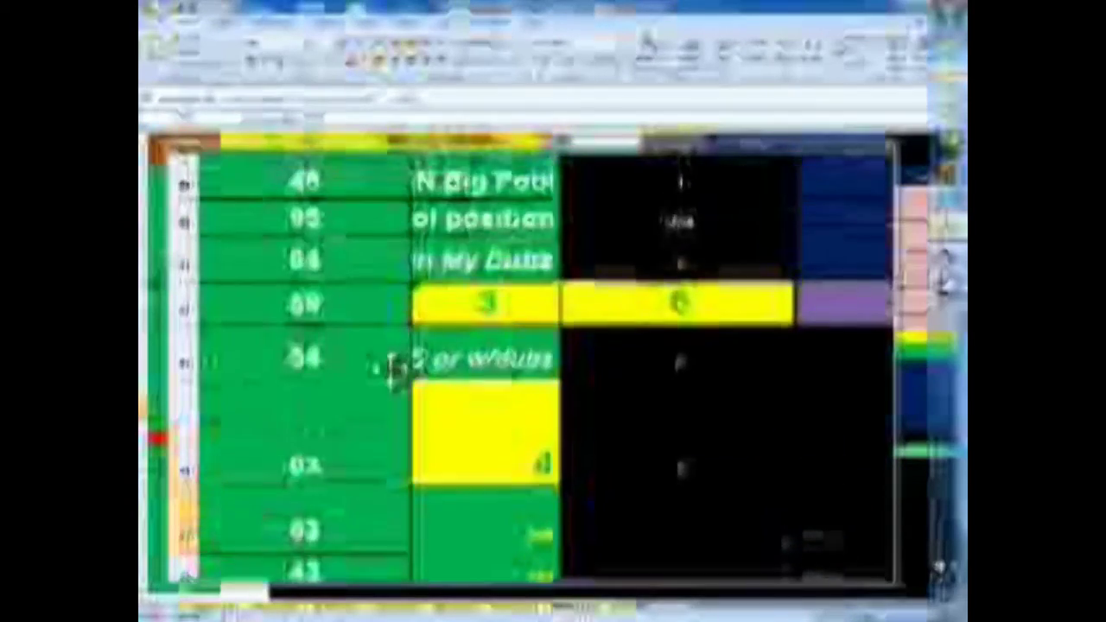
pyautogui.scroll(-8, 593, 487)
# Step: Open the GRADE(152) sheet and review its pairs, pool statistics and doubles call for the Saturday Evening draw
pyautogui.click(531, 528)
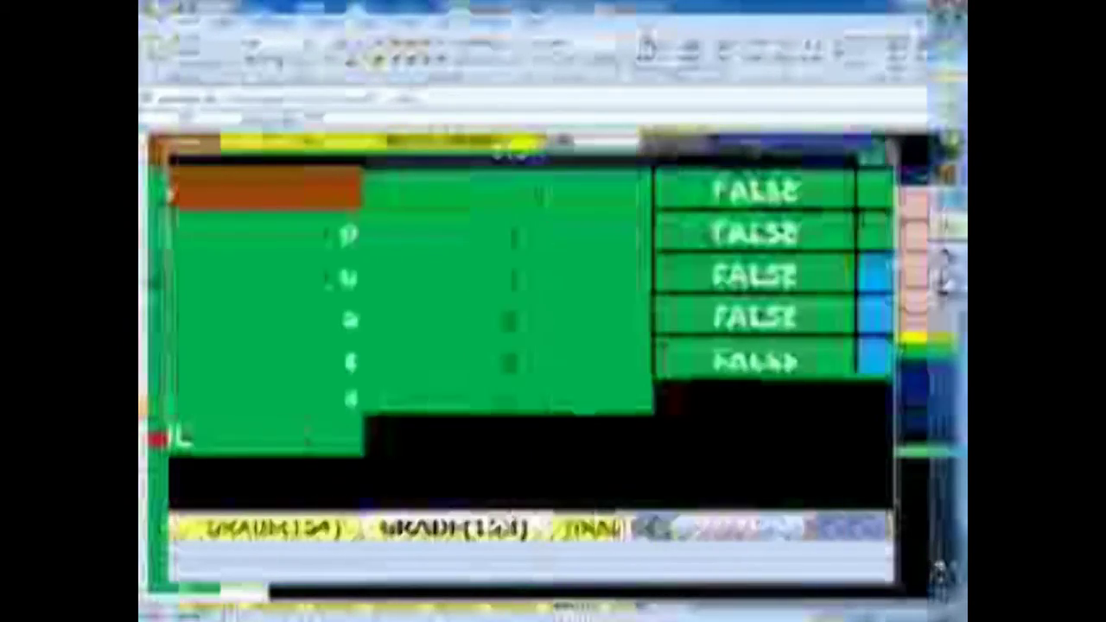
pyautogui.click(531, 528)
pyautogui.click(531, 528)
pyautogui.scroll(-2, 222, 366)
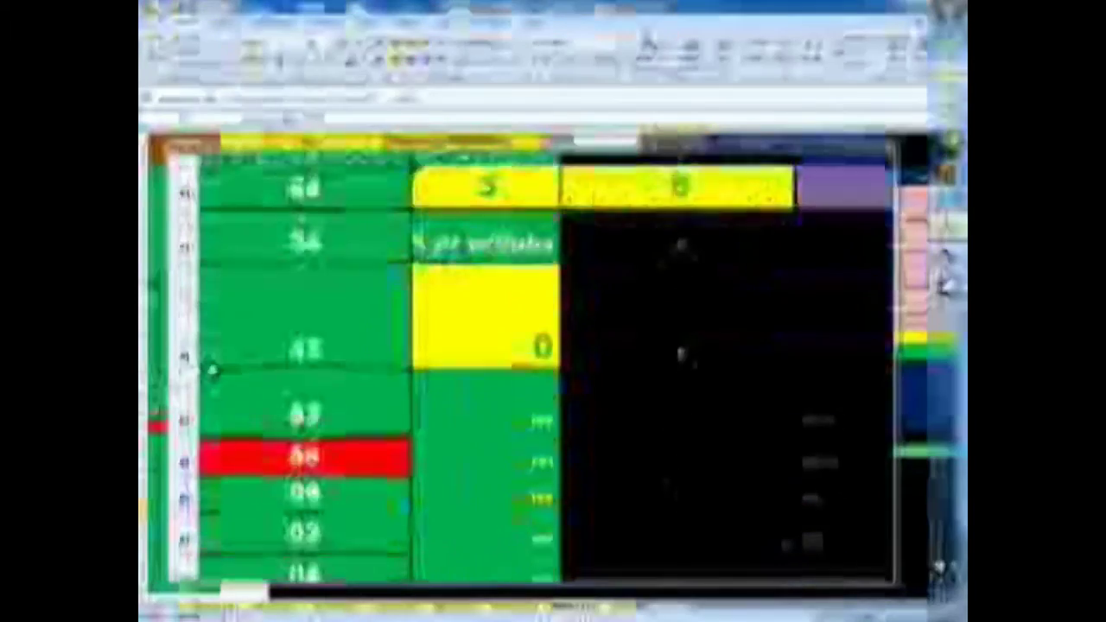
pyautogui.scroll(5, 327, 368)
pyautogui.scroll(-10, 327, 368)
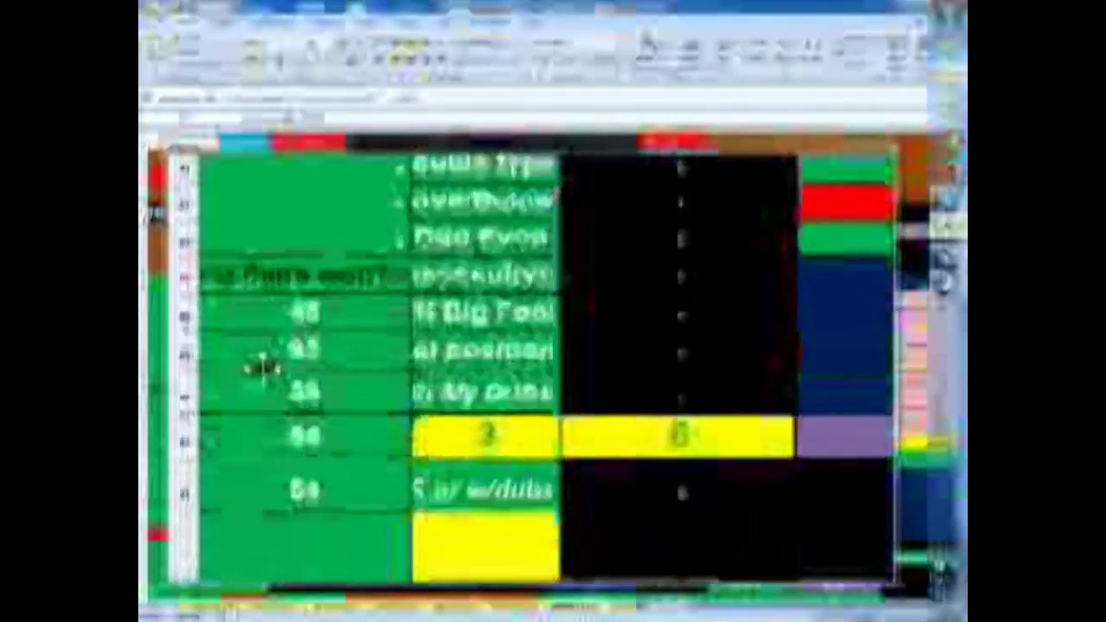
pyautogui.scroll(10, 530, 370)
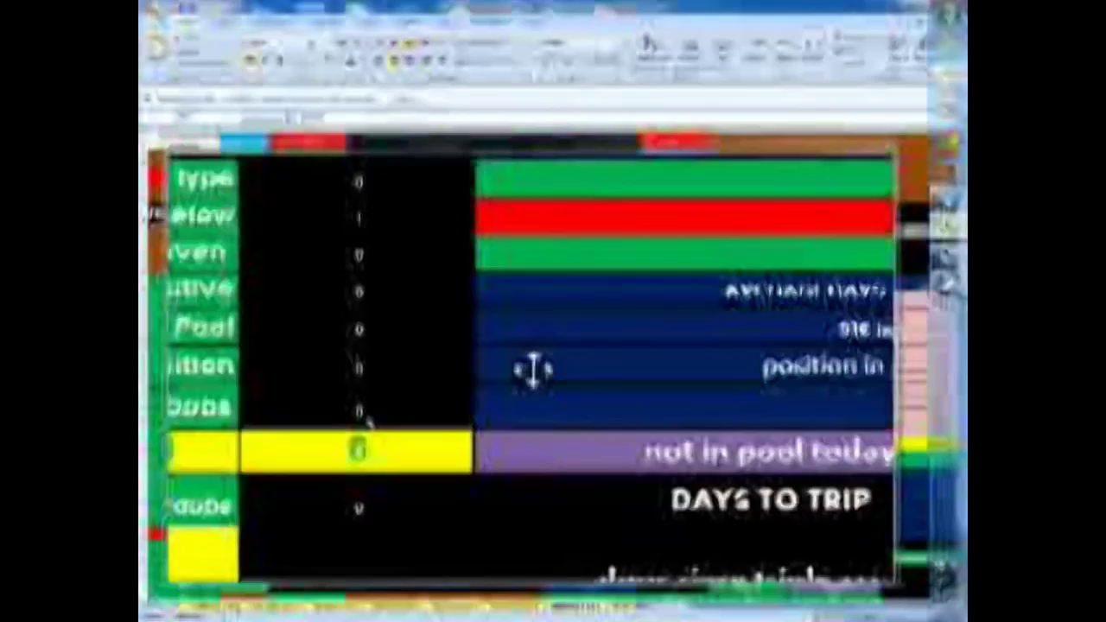
pyautogui.scroll(-1, 531, 371)
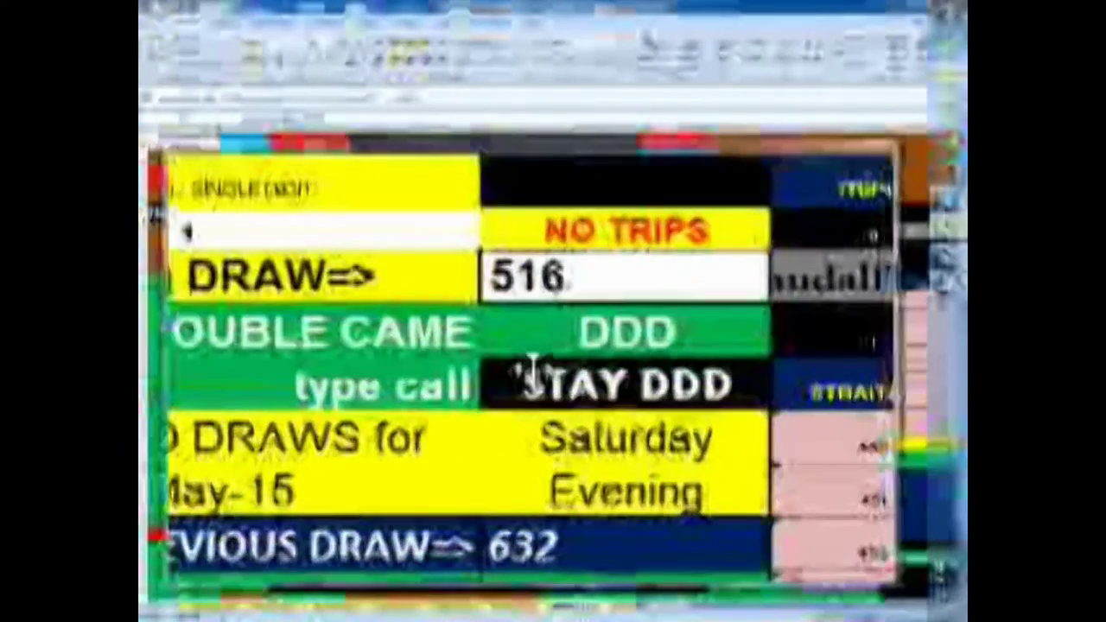
pyautogui.scroll(-6, 530, 370)
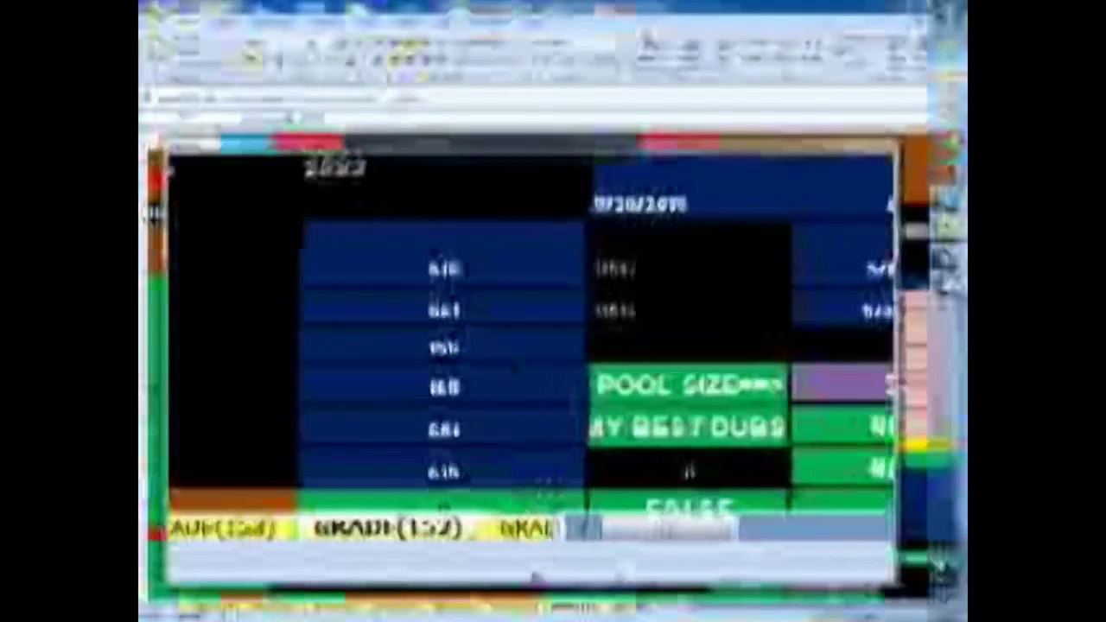
# Step: Open the GRADE(151) sheet and bring up its pairs list and My Dubs section
pyautogui.click(544, 528)
pyautogui.scroll(-8, 333, 365)
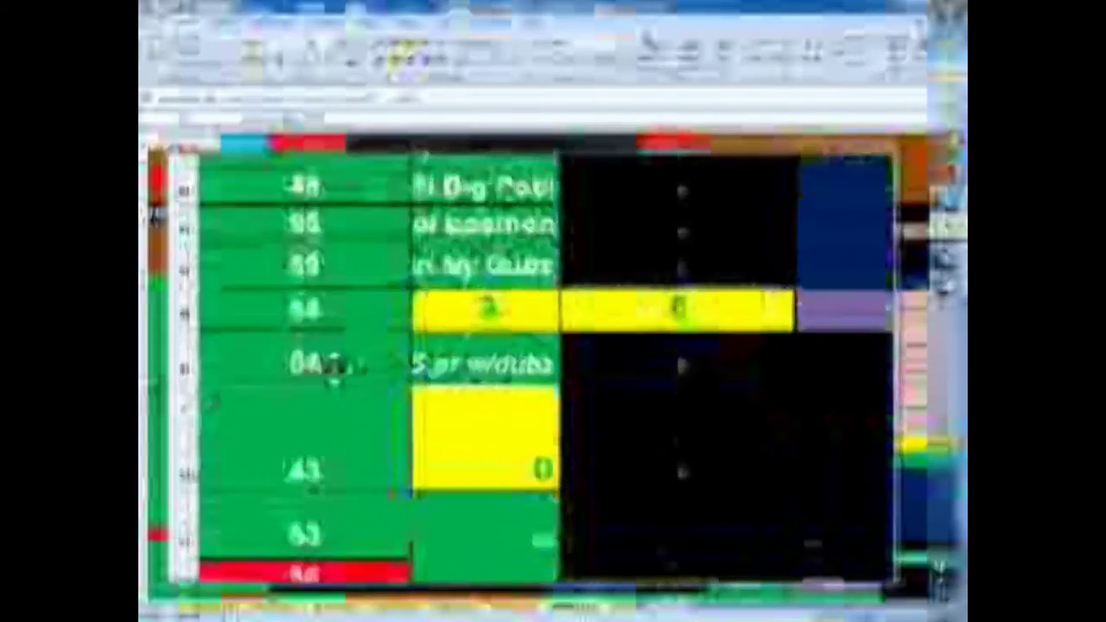
pyautogui.click(708, 543)
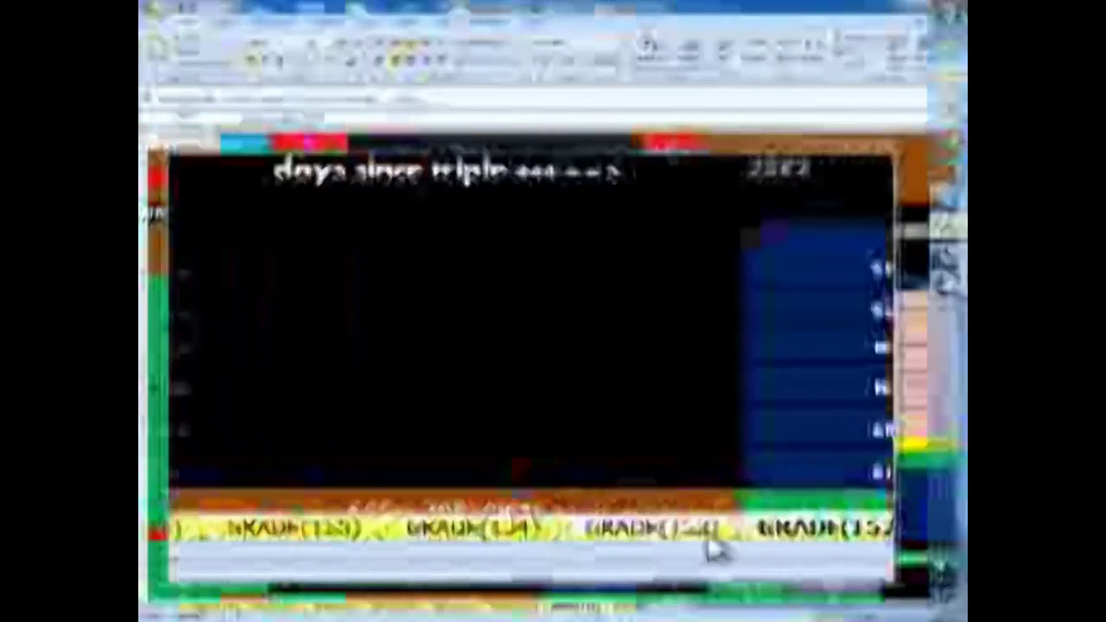
pyautogui.click(538, 541)
pyautogui.click(350, 510)
pyautogui.scroll(-10, 533, 370)
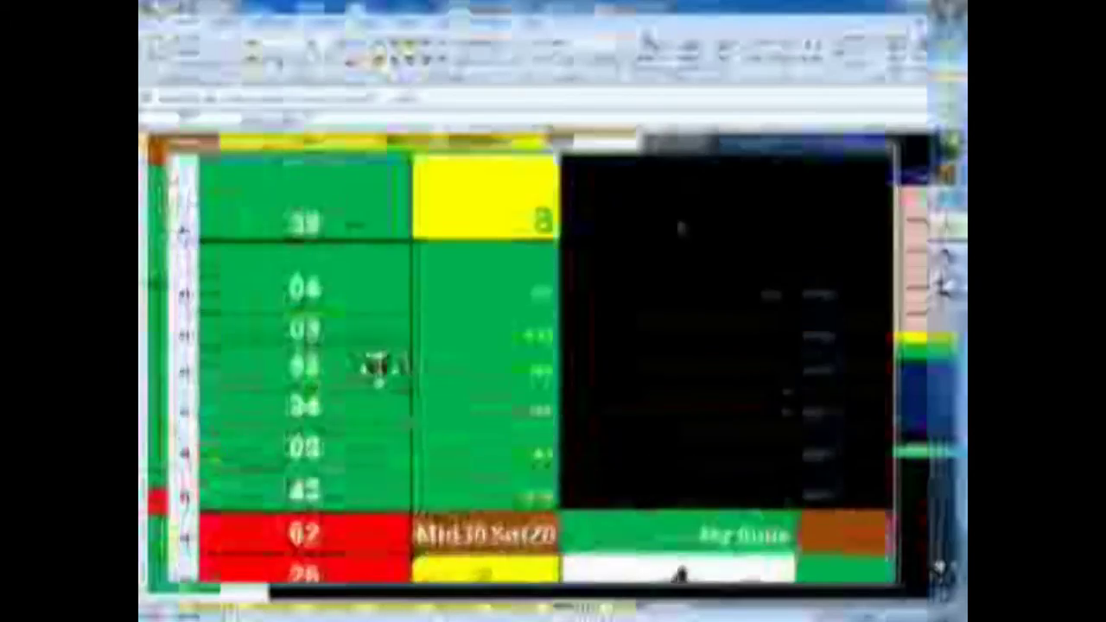
# Step: Check the draw result, type call, previous draw and pool position for the 30-May-15 Saturday Mid-day draw
pyautogui.scroll(15, 298, 370)
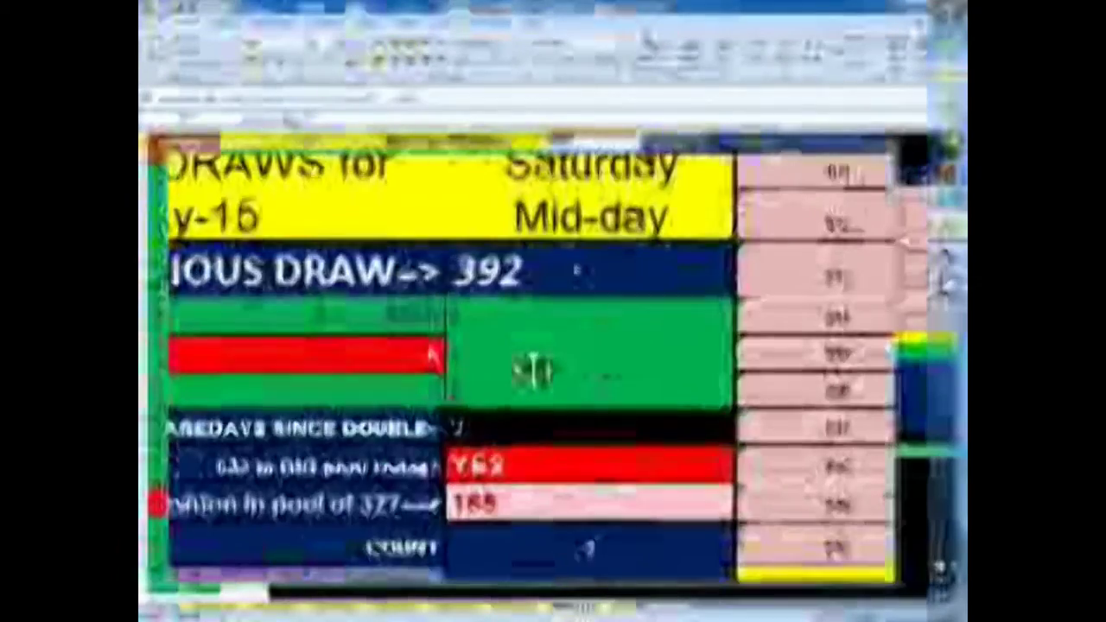
pyautogui.scroll(4, 533, 370)
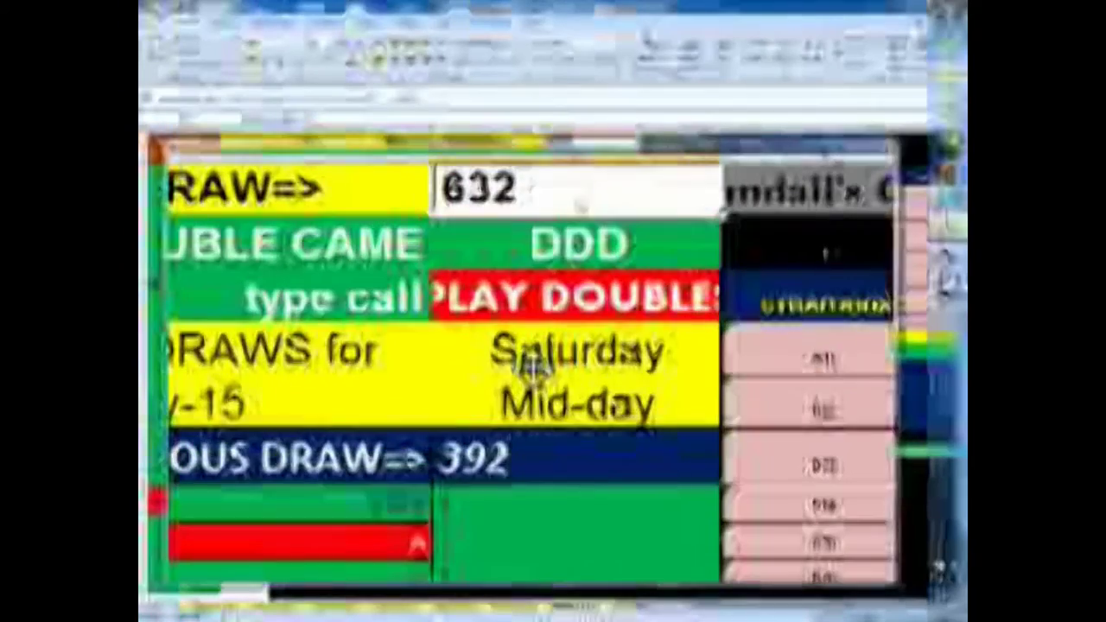
pyautogui.hscroll(-3, 533, 370)
pyautogui.scroll(-15, 534, 370)
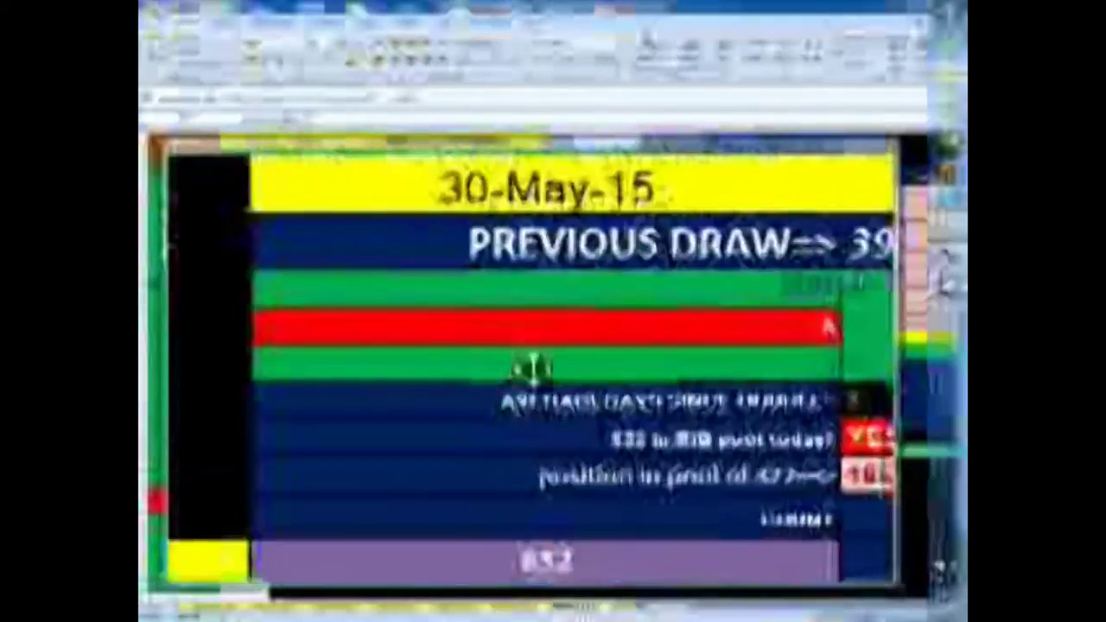
pyautogui.scroll(-2, 562, 386)
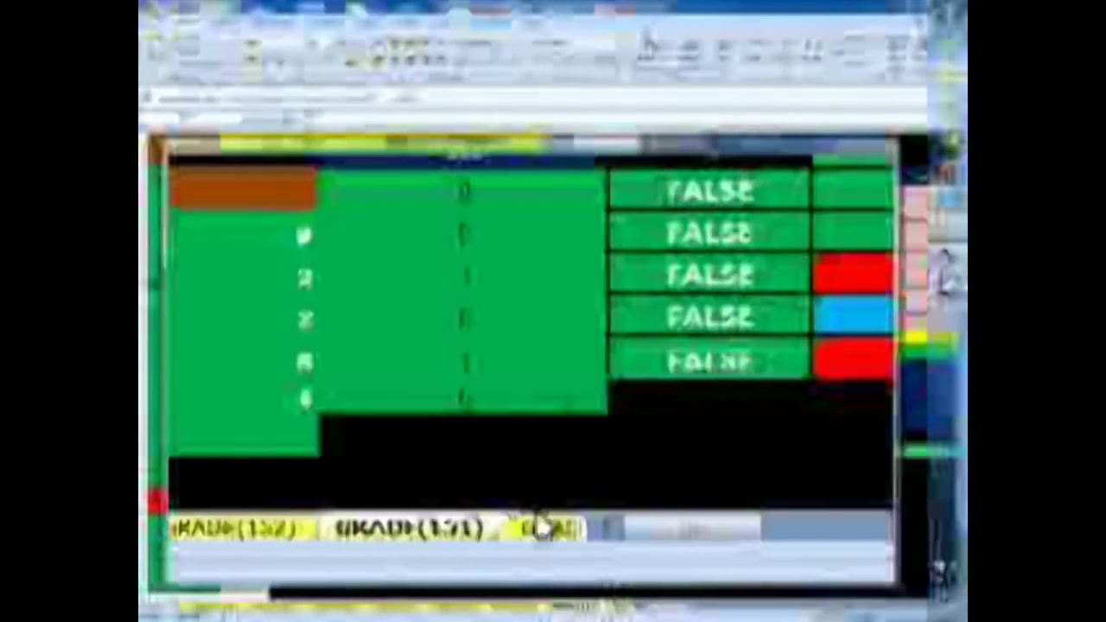
# Step: Compare the Saturday Mid-day pairs and My Dubs digits with the draw result, doubles call and pool size
pyautogui.click(535, 529)
pyautogui.scroll(2, 522, 370)
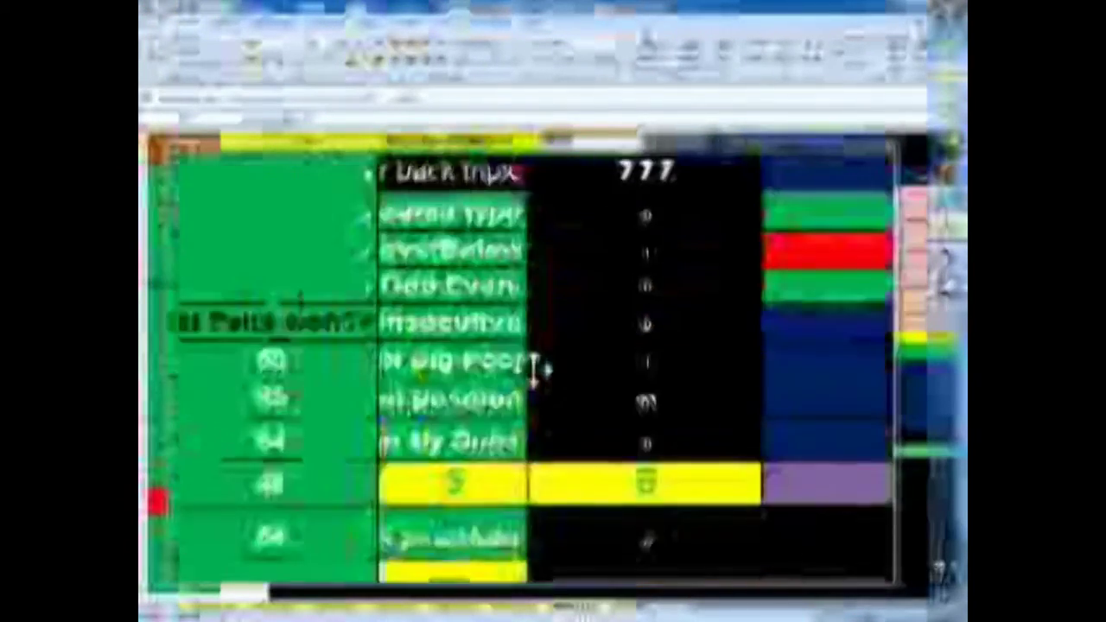
pyautogui.scroll(-5, 522, 370)
pyautogui.scroll(-10, 529, 372)
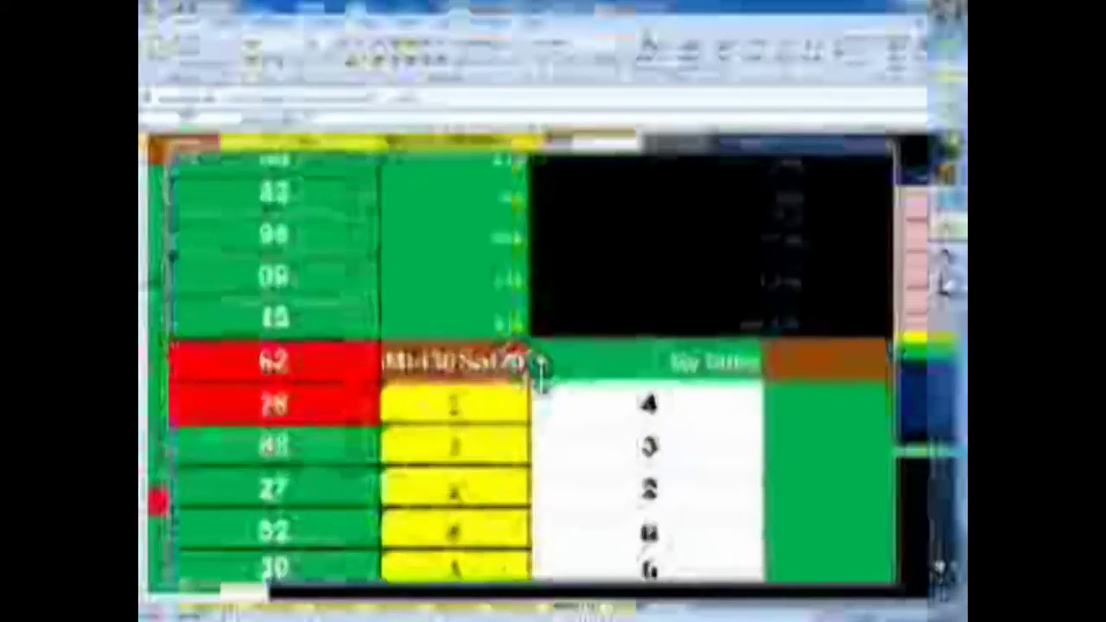
pyautogui.scroll(10, 529, 368)
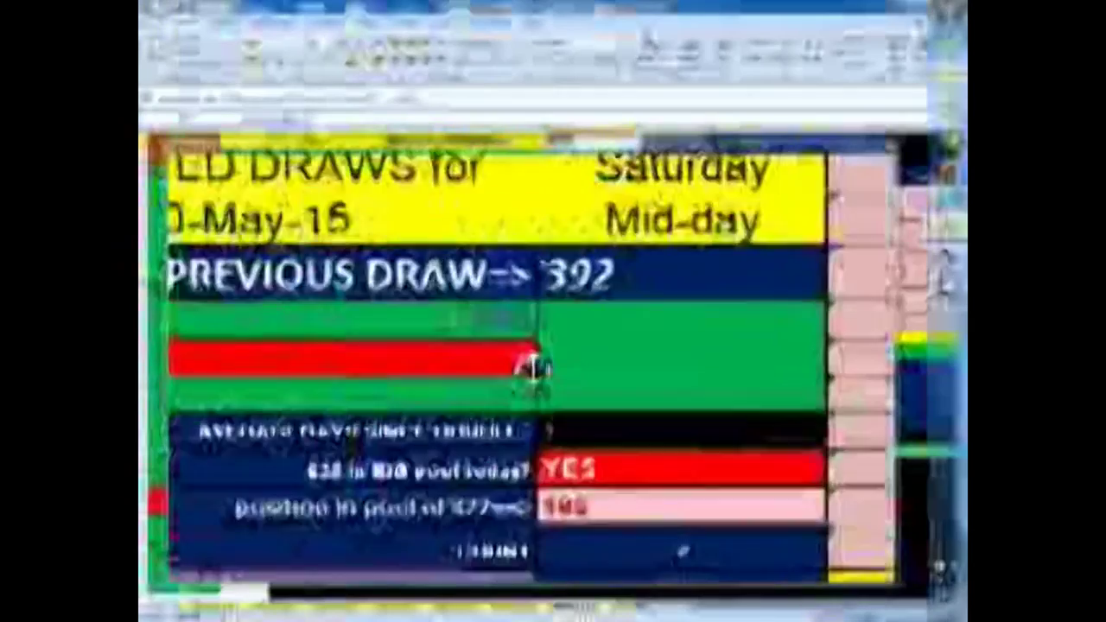
pyautogui.scroll(3, 531, 367)
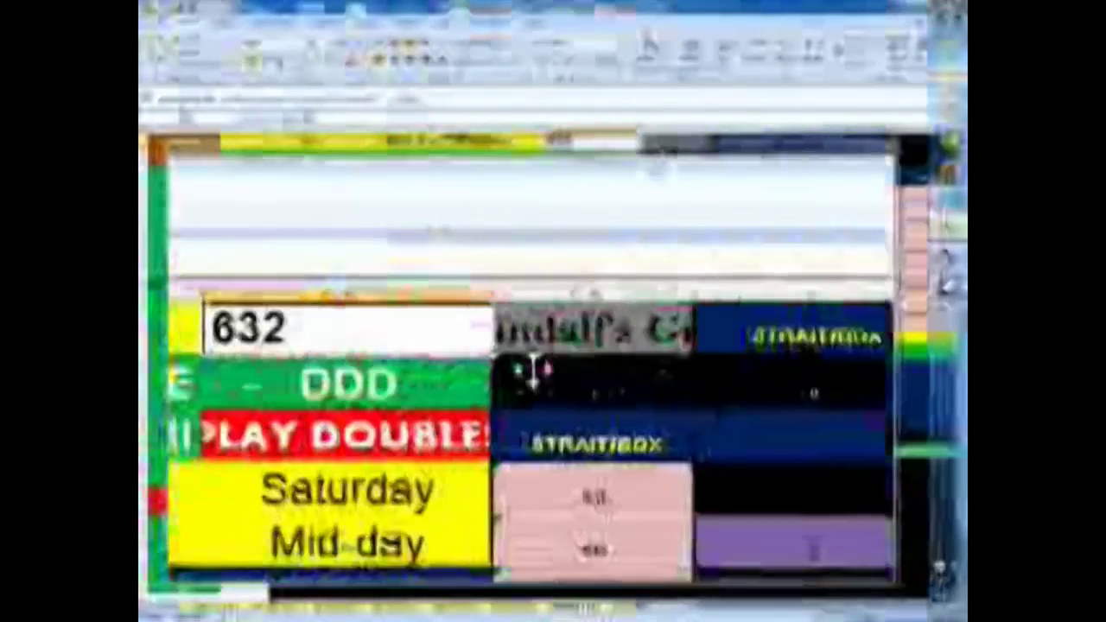
pyautogui.hscroll(-2, 530, 367)
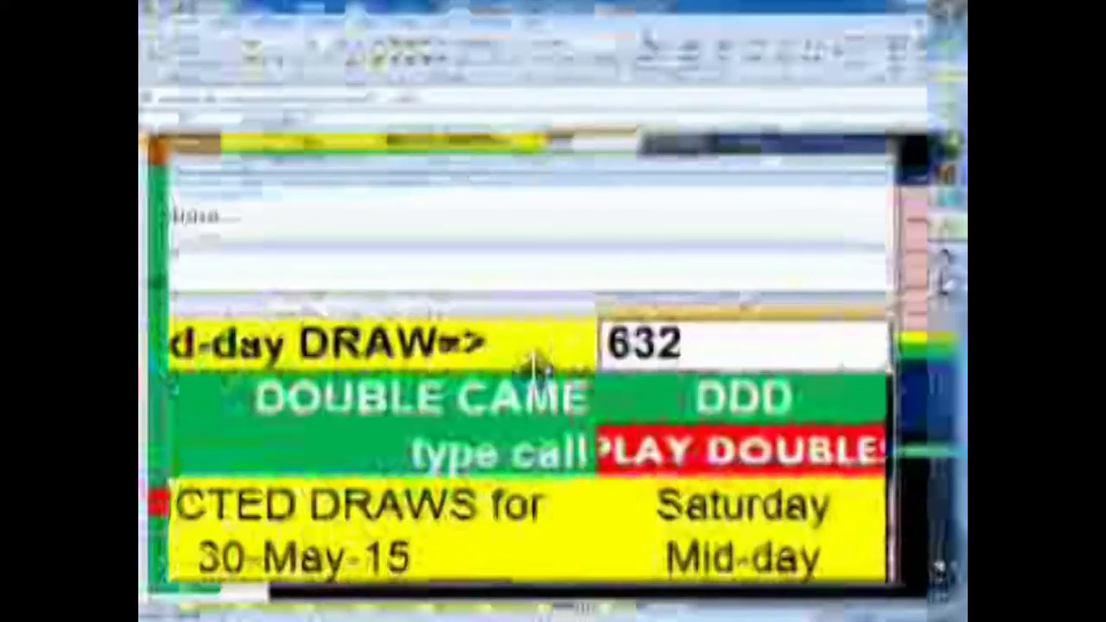
pyautogui.scroll(-10, 530, 367)
pyautogui.scroll(-5, 531, 372)
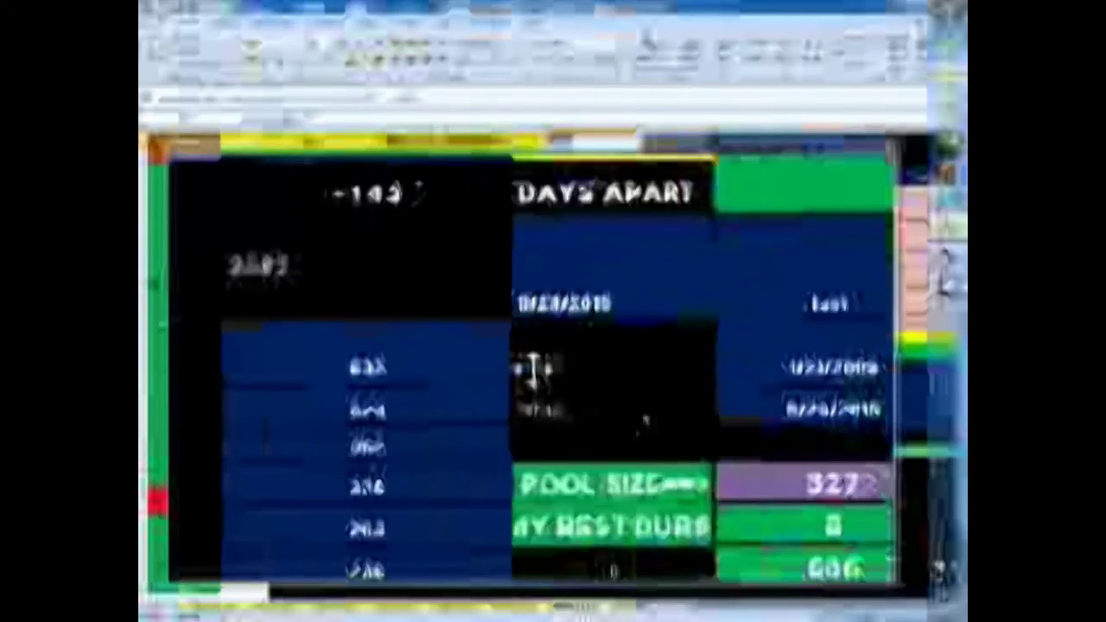
# Step: Open the GRADE(150) sheet and review its My Dubs digits, pool position and doubles call for the Friday Evening draw
pyautogui.click(536, 529)
pyautogui.click(542, 529)
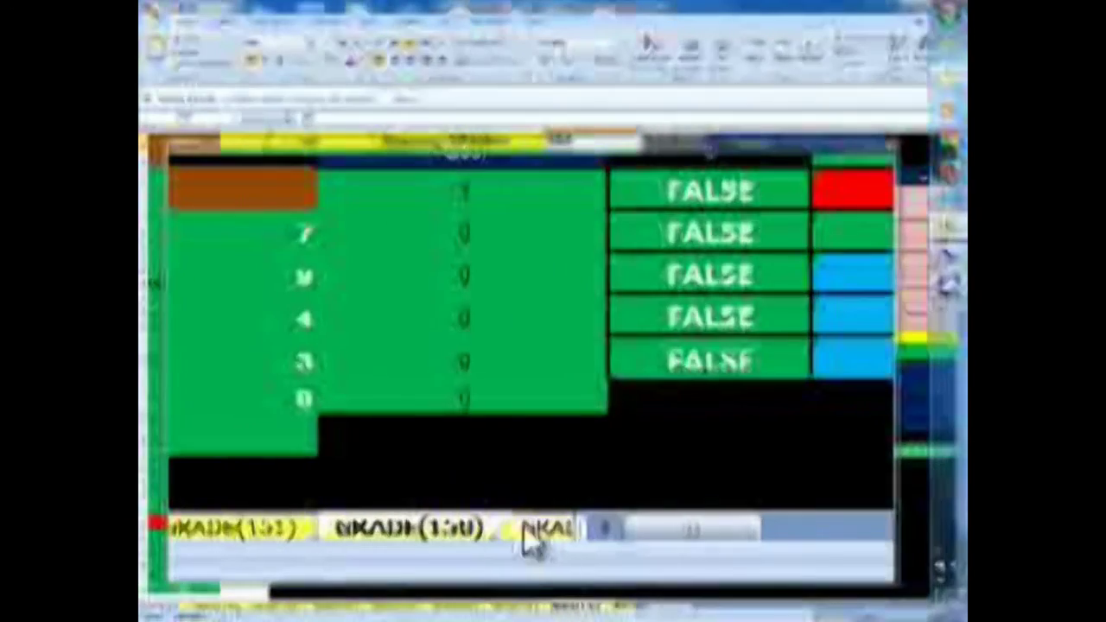
pyautogui.click(525, 529)
pyautogui.scroll(-5, 365, 388)
pyautogui.scroll(10, 447, 390)
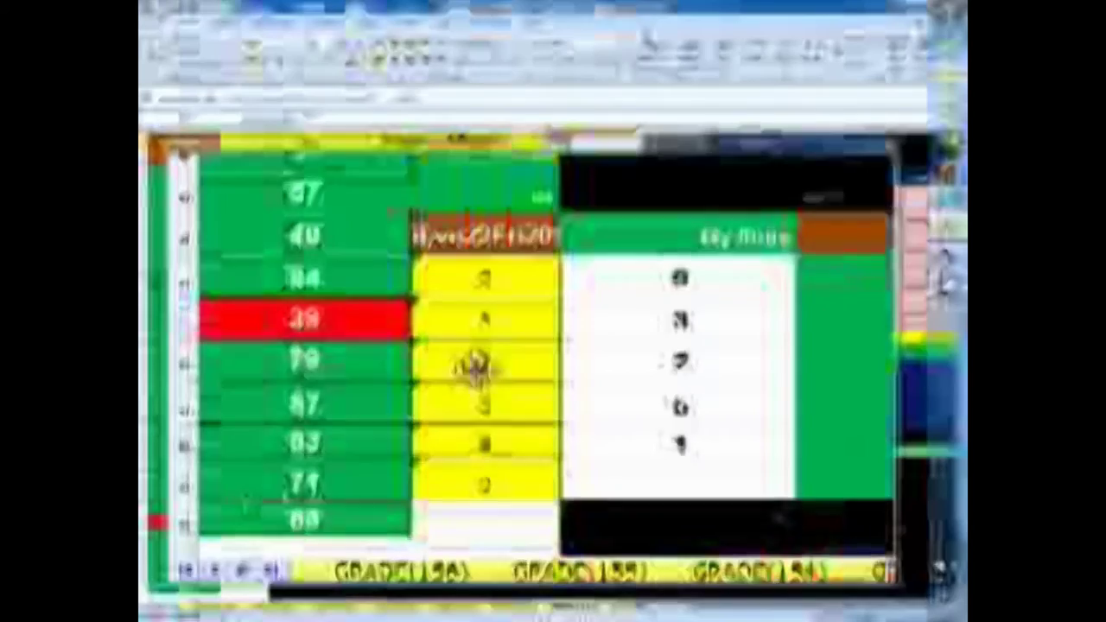
pyautogui.scroll(10, 537, 361)
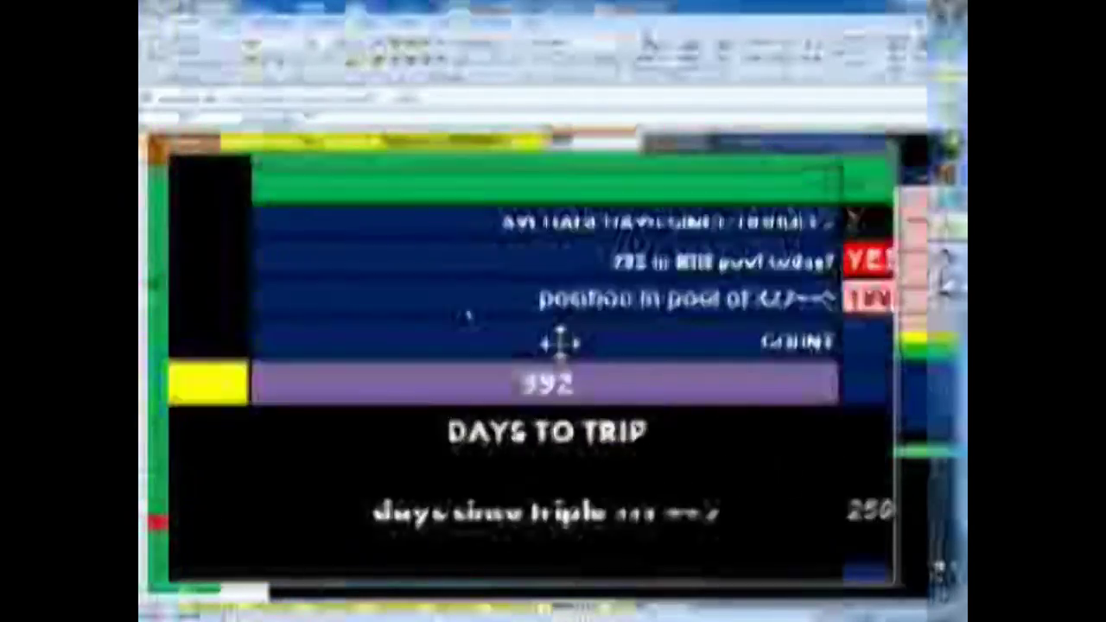
pyautogui.hscroll(1, 538, 363)
pyautogui.hscroll(-1, 518, 370)
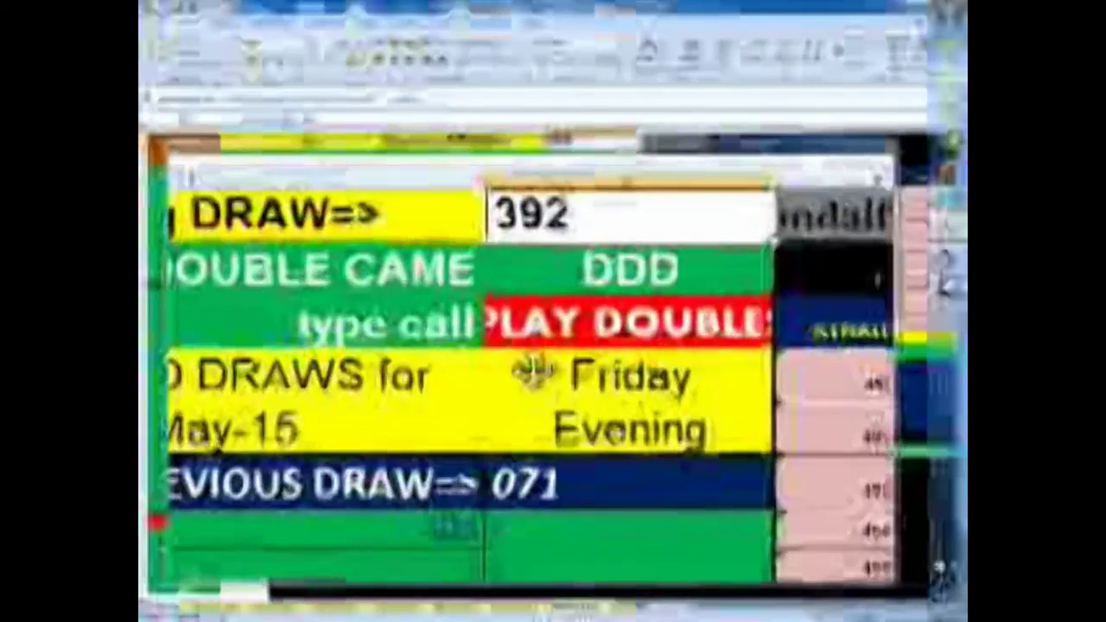
pyautogui.scroll(-10, 536, 380)
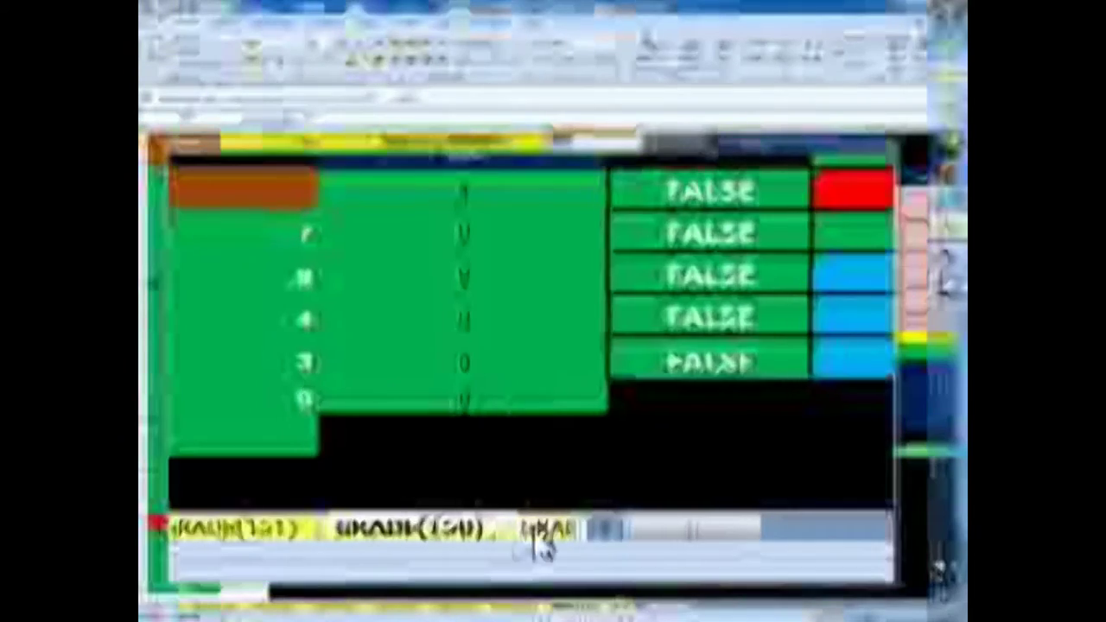
# Step: Open the sheet after GRADE(150) and examine its pairs, My Dubs digits and subpool frequency columns
pyautogui.click(538, 543)
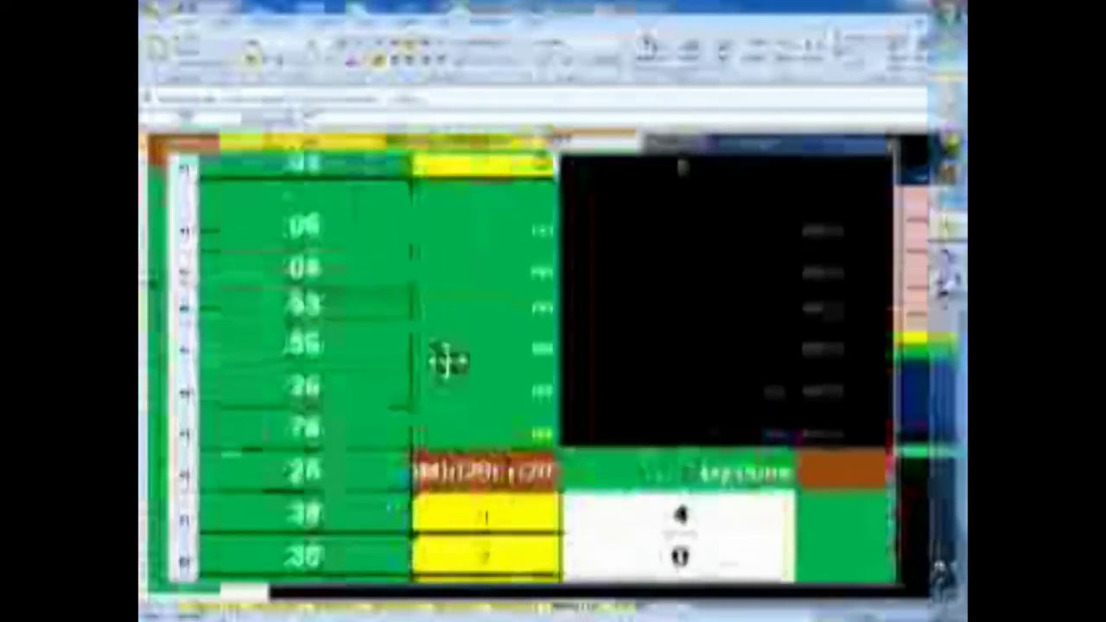
pyautogui.scroll(5, 299, 361)
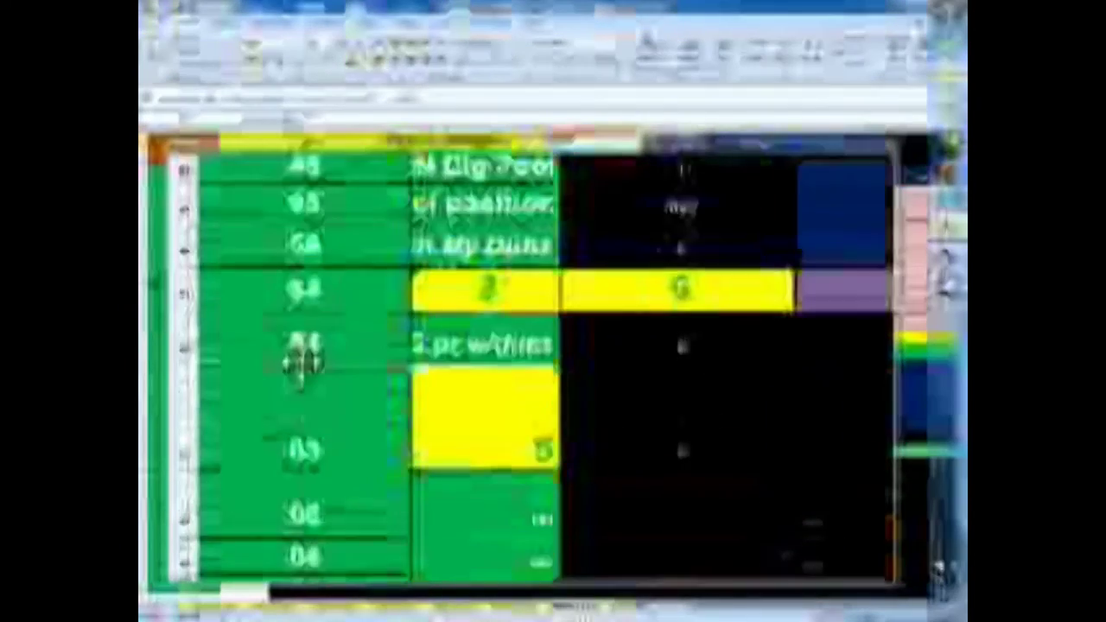
pyautogui.scroll(-10, 354, 454)
pyautogui.hscroll(6, 345, 367)
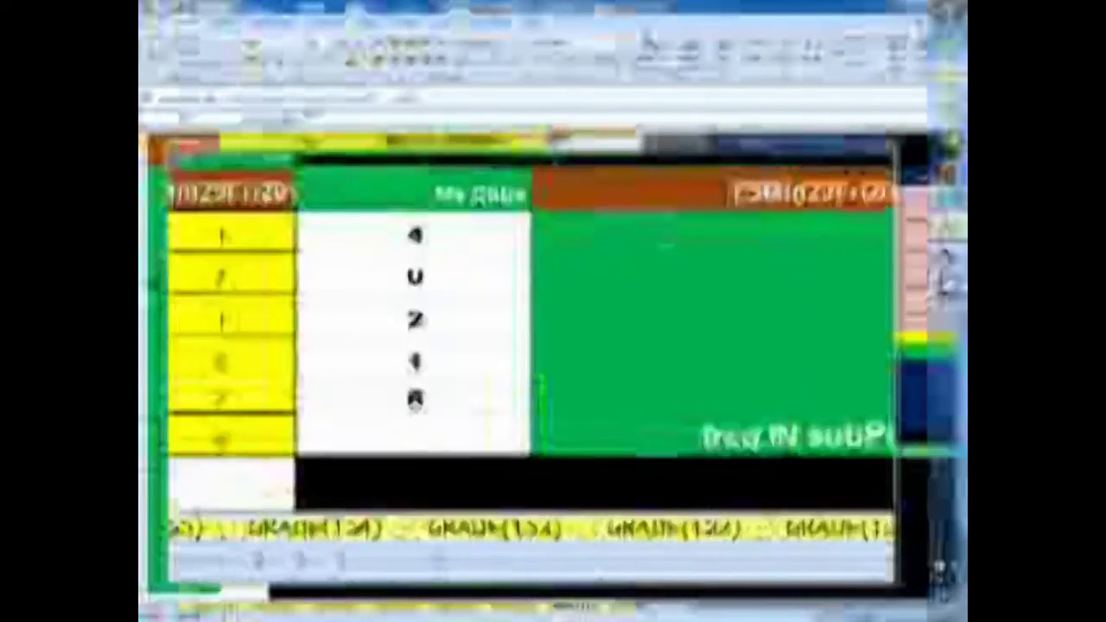
pyautogui.hscroll(6, 538, 553)
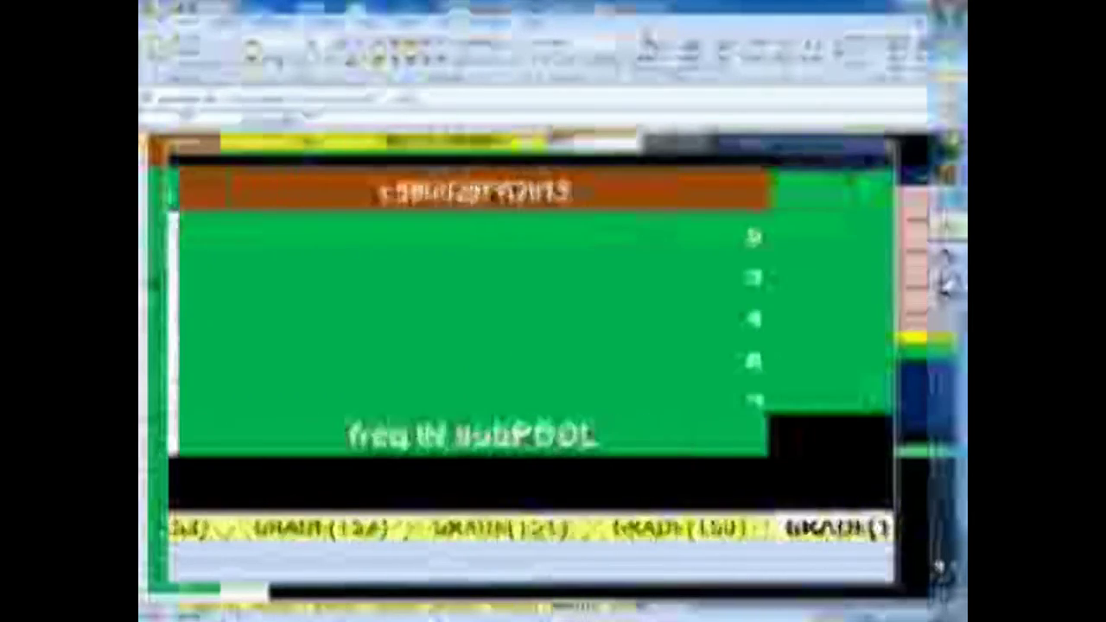
pyautogui.hscroll(-10, 525, 369)
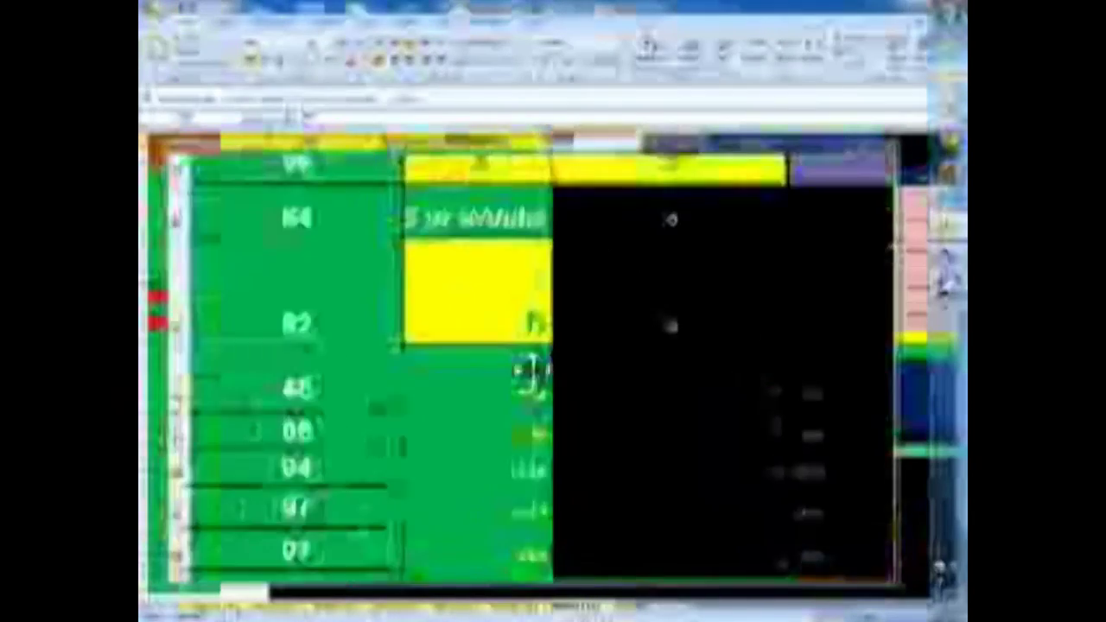
# Step: Check the double type, Odd Even, pool position and My Dubs rows beside the best pairs
pyautogui.scroll(5, 484, 372)
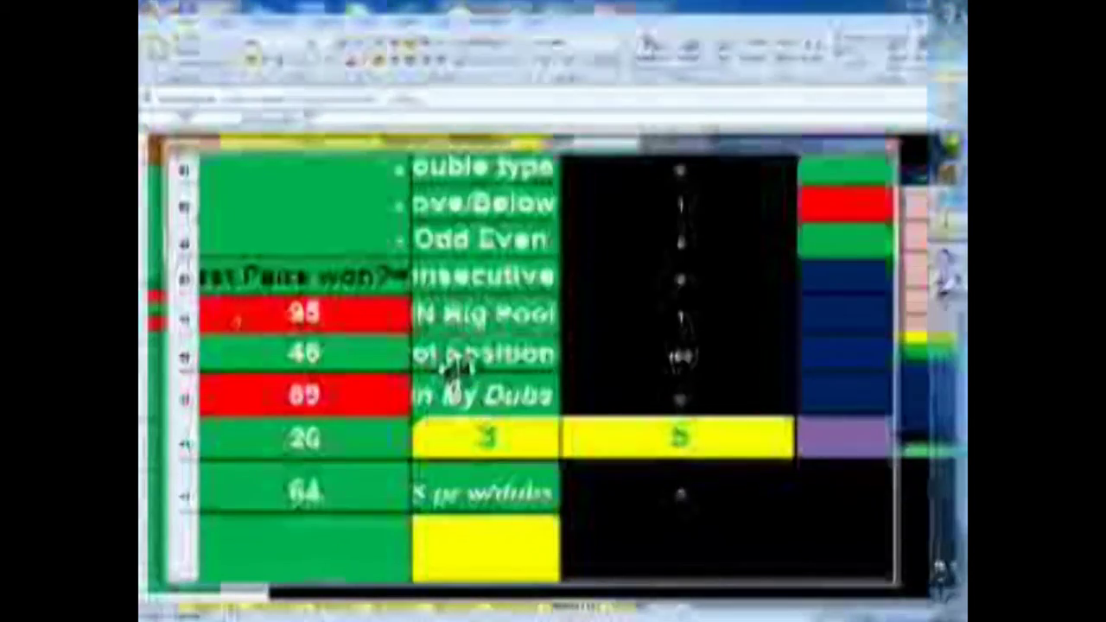
pyautogui.scroll(10, 533, 370)
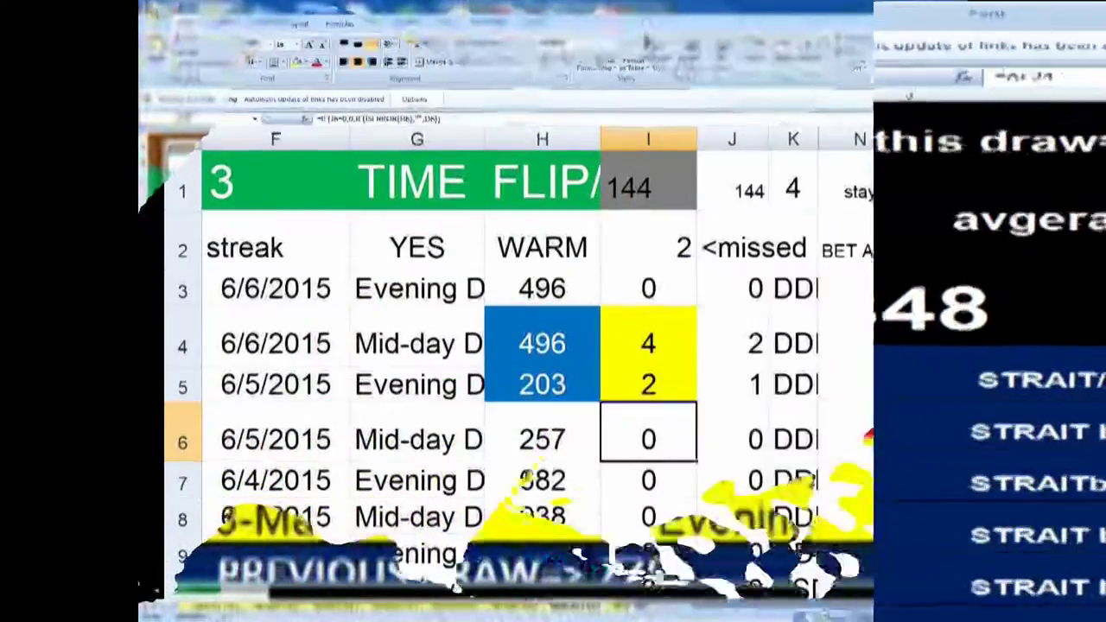
# Step: Review the ListSheet draw history of player names, dates, draw times and results from 6/6/2015 back to 5/21/2015
pyautogui.moveTo(678, 605); pyautogui.dragTo(662, 607)
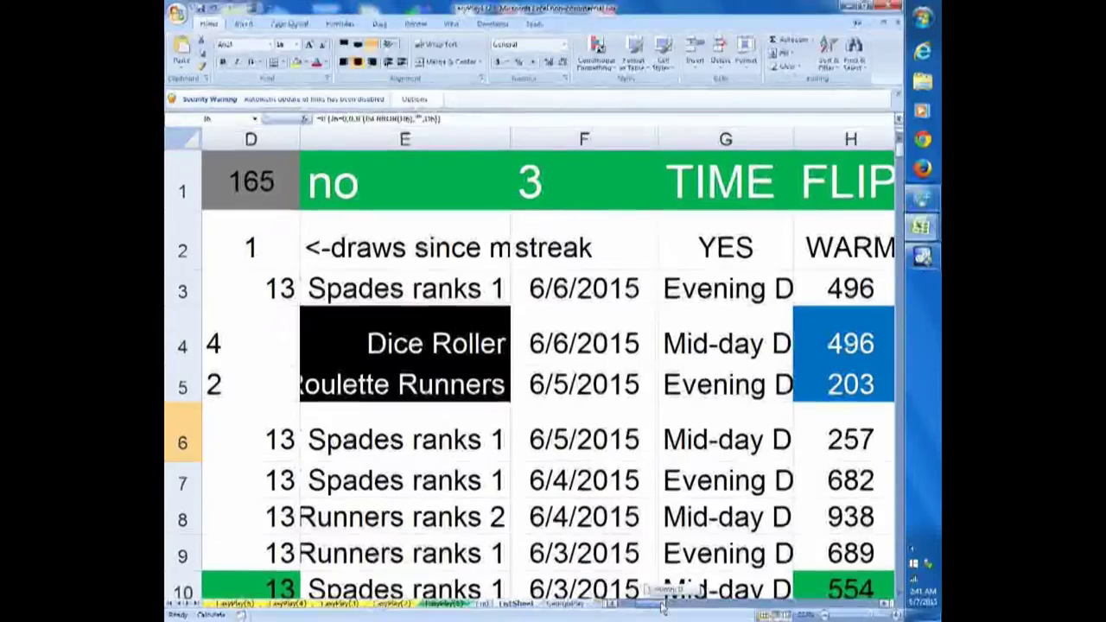
pyautogui.click(887, 605)
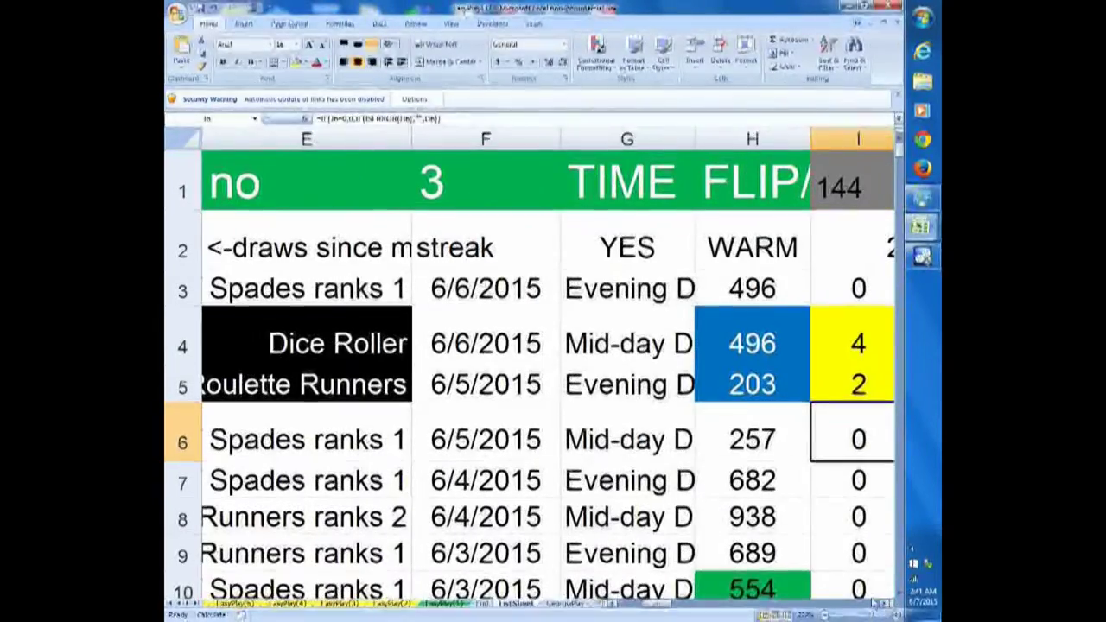
pyautogui.scroll(-2, 498, 441)
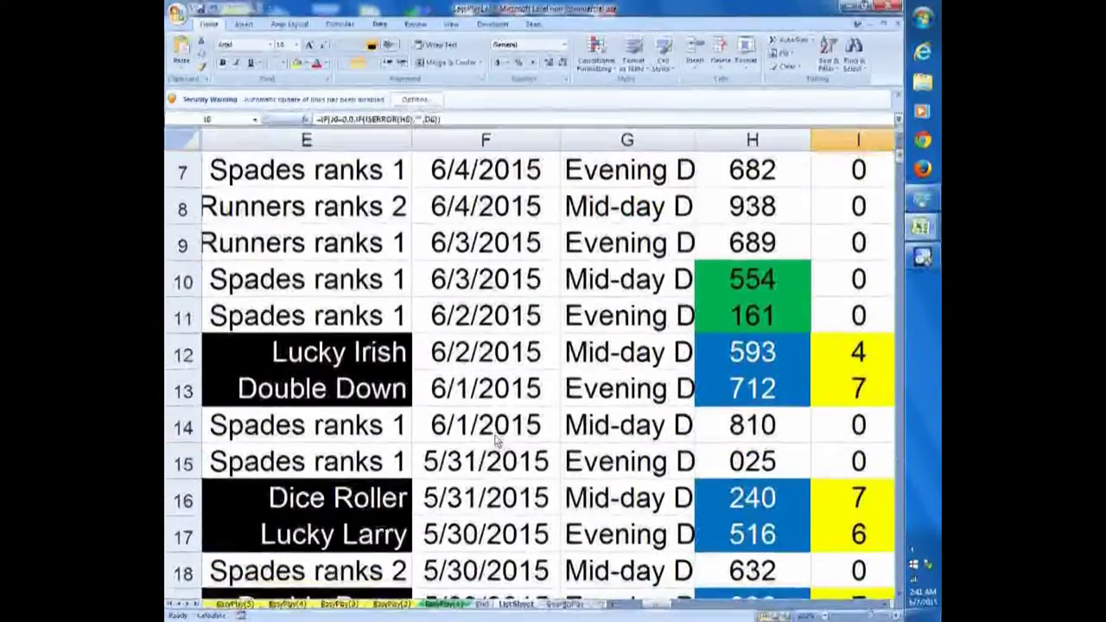
pyautogui.scroll(-2, 498, 441)
pyautogui.scroll(-4, 499, 441)
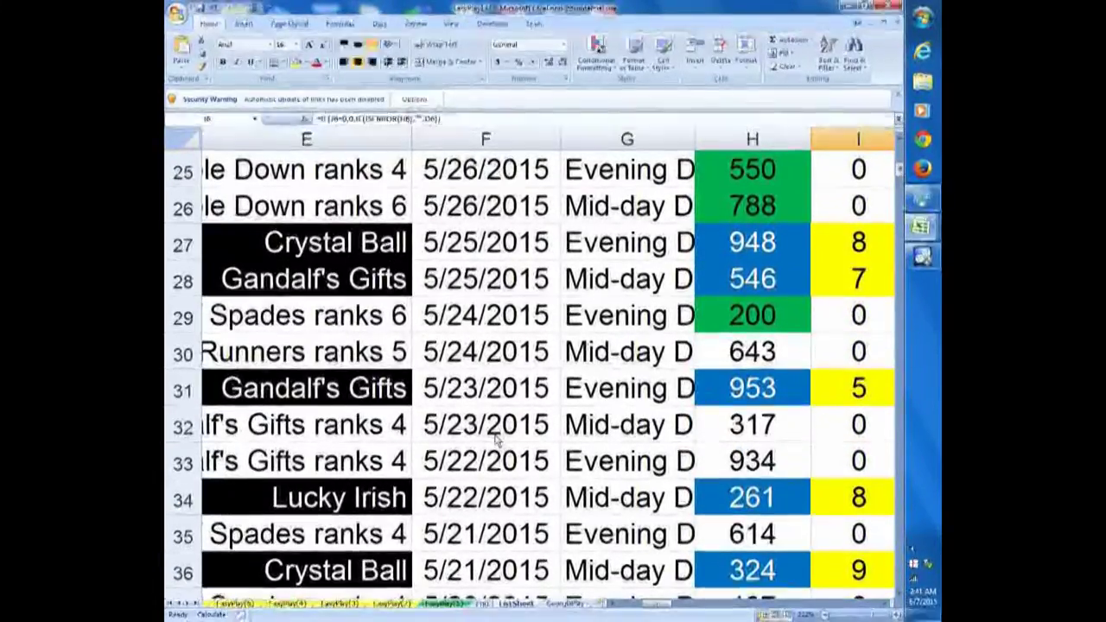
# Step: Check the highlighted column I values for the late-May hits in rows 27, 28, 31, 21, 23 and 24
pyautogui.click(852, 289)
pyautogui.click(856, 242)
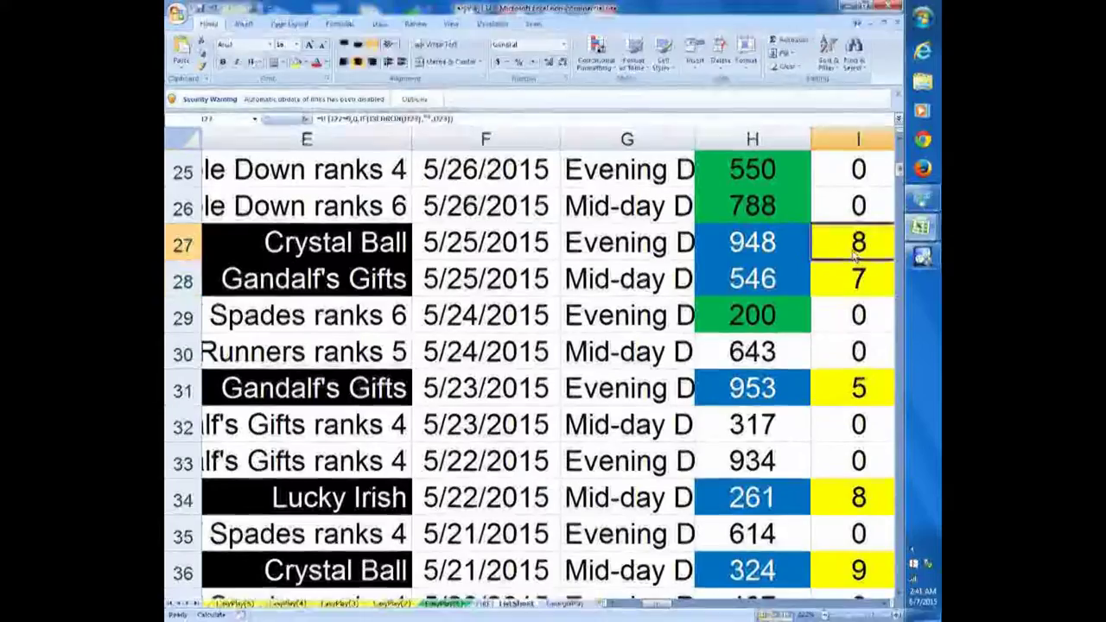
pyautogui.click(855, 389)
pyautogui.scroll(3, 851, 354)
pyautogui.click(847, 354)
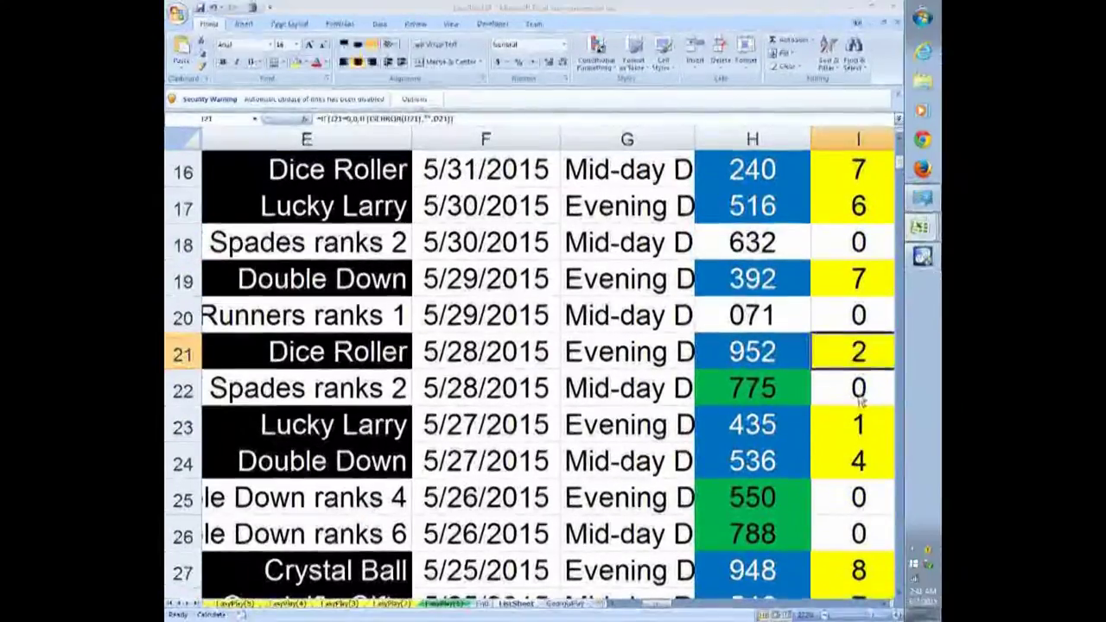
pyautogui.click(864, 432)
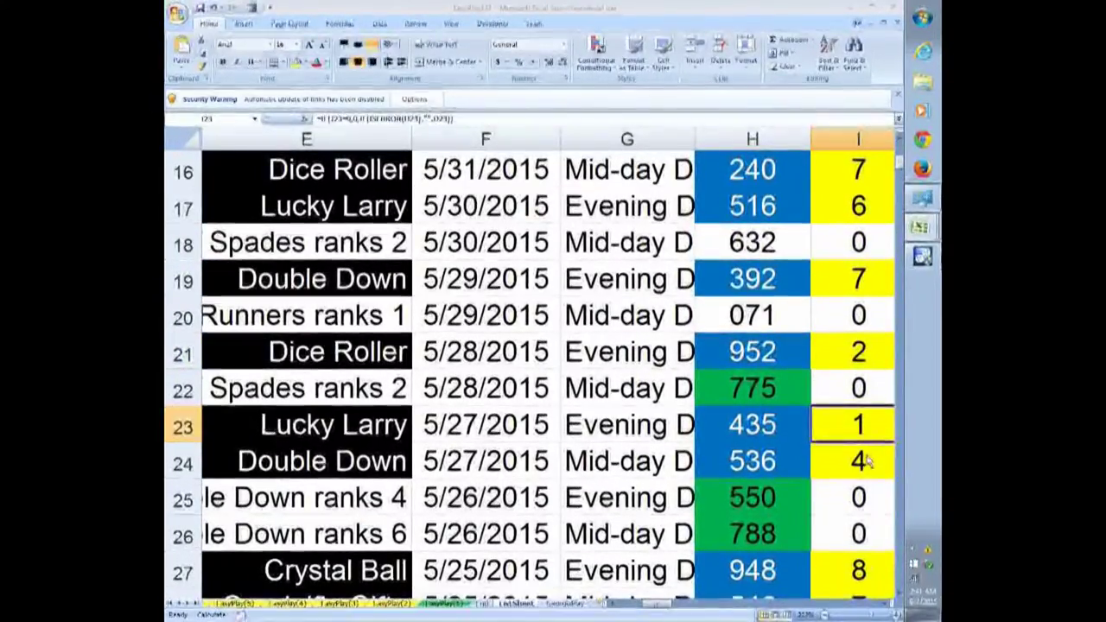
pyautogui.click(864, 460)
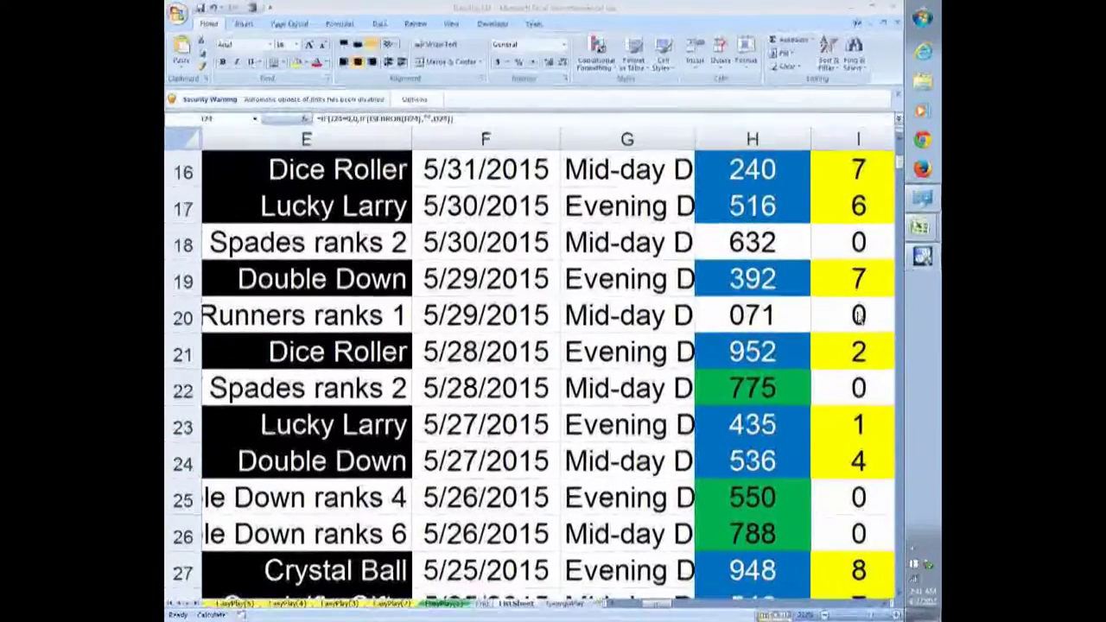
# Step: Examine the older hits and misses in the draw history back to 4/10/2015
pyautogui.scroll(-3, 855, 311)
pyautogui.scroll(-6, 858, 324)
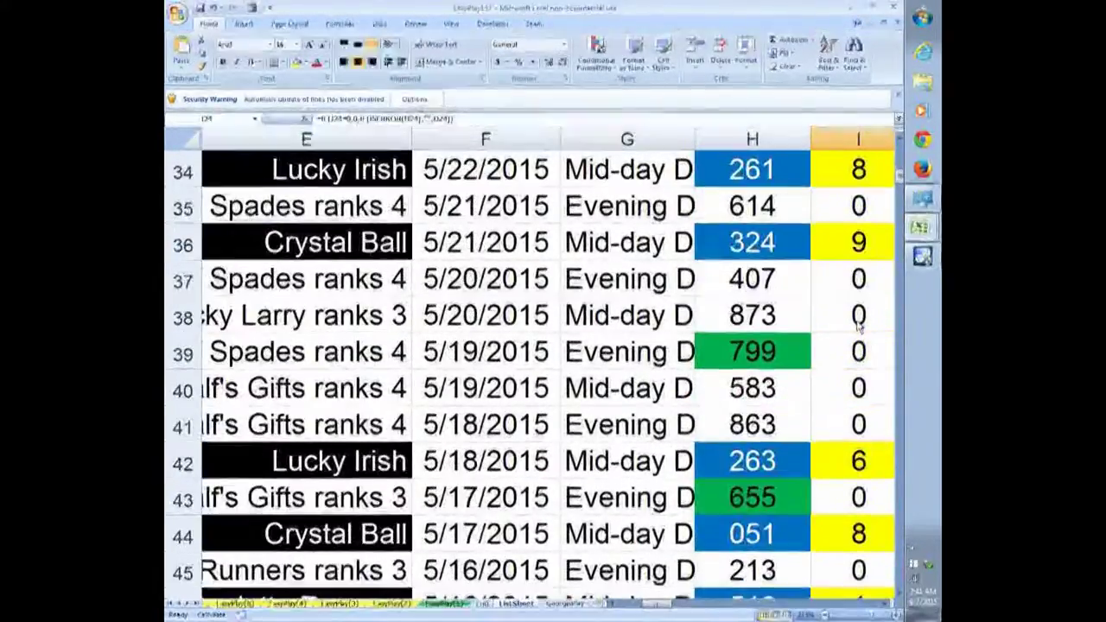
pyautogui.scroll(-5, 858, 324)
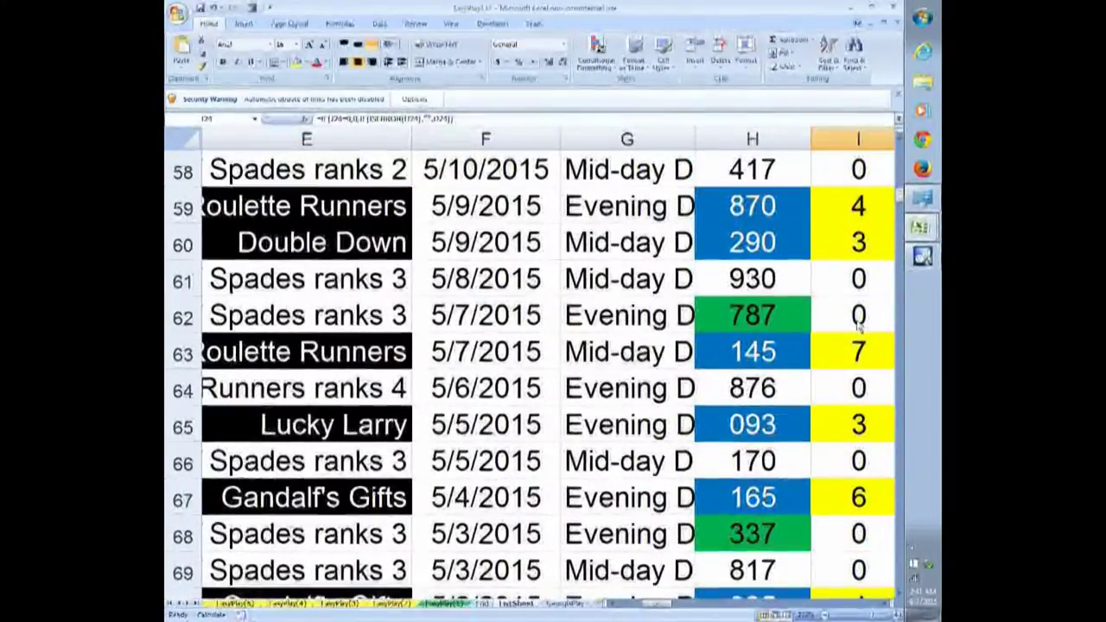
pyautogui.scroll(-2, 858, 324)
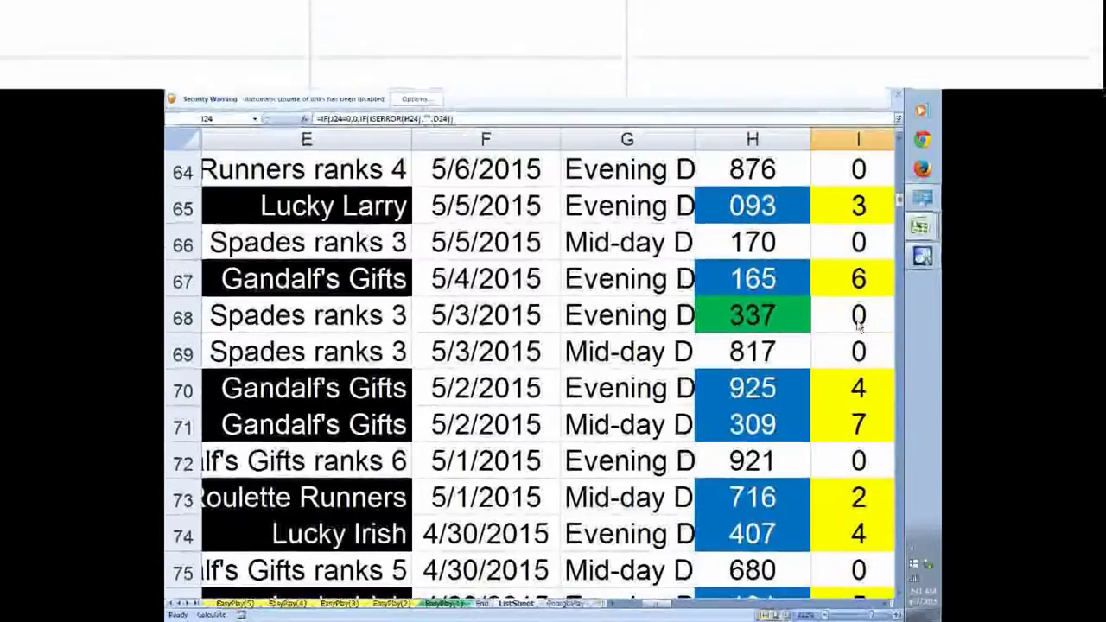
pyautogui.scroll(-1, 858, 324)
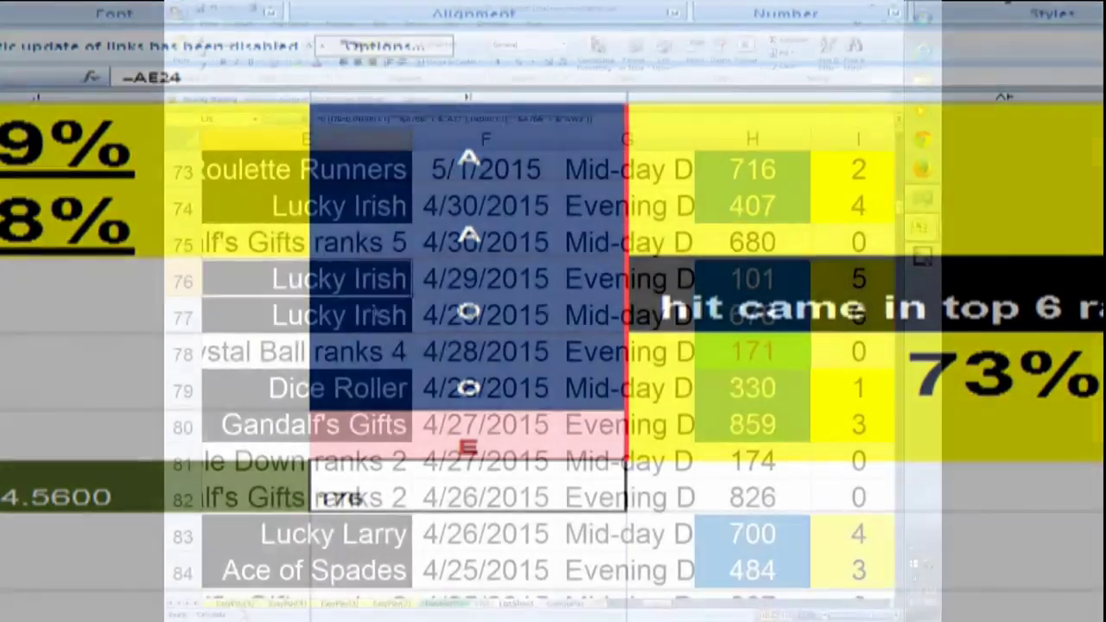
pyautogui.scroll(-3, 389, 347)
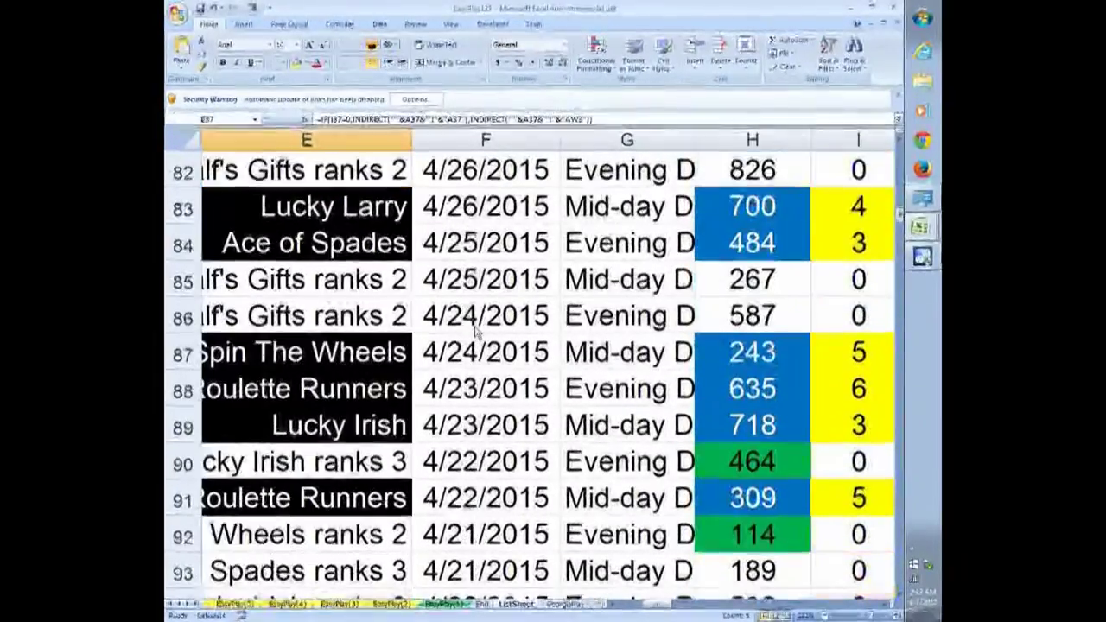
pyautogui.scroll(-7, 476, 332)
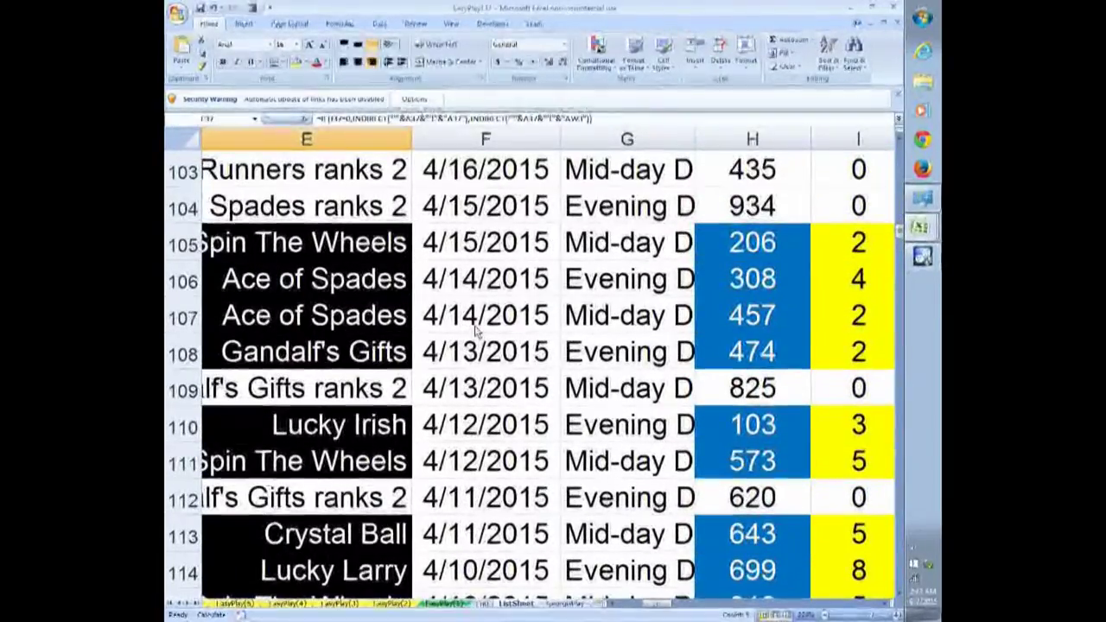
# Step: Select the four consecutive player hits in E105:E108, and return to the May draws for comparison
pyautogui.moveTo(402, 246); pyautogui.dragTo(448, 343)
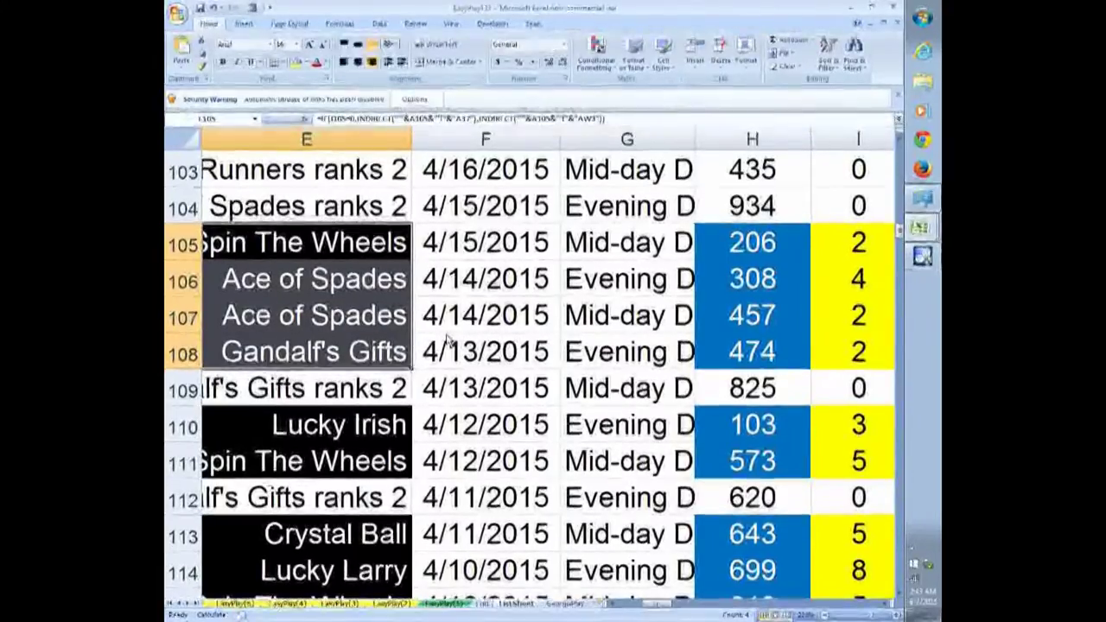
pyautogui.scroll(4, 448, 341)
pyautogui.scroll(10, 449, 335)
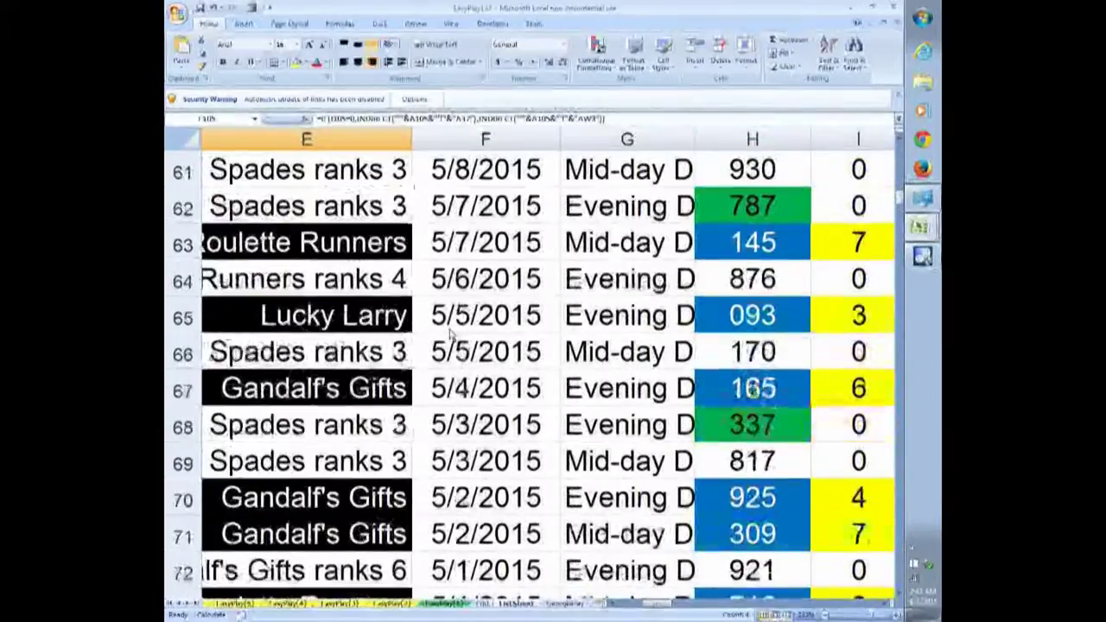
pyautogui.scroll(3, 448, 335)
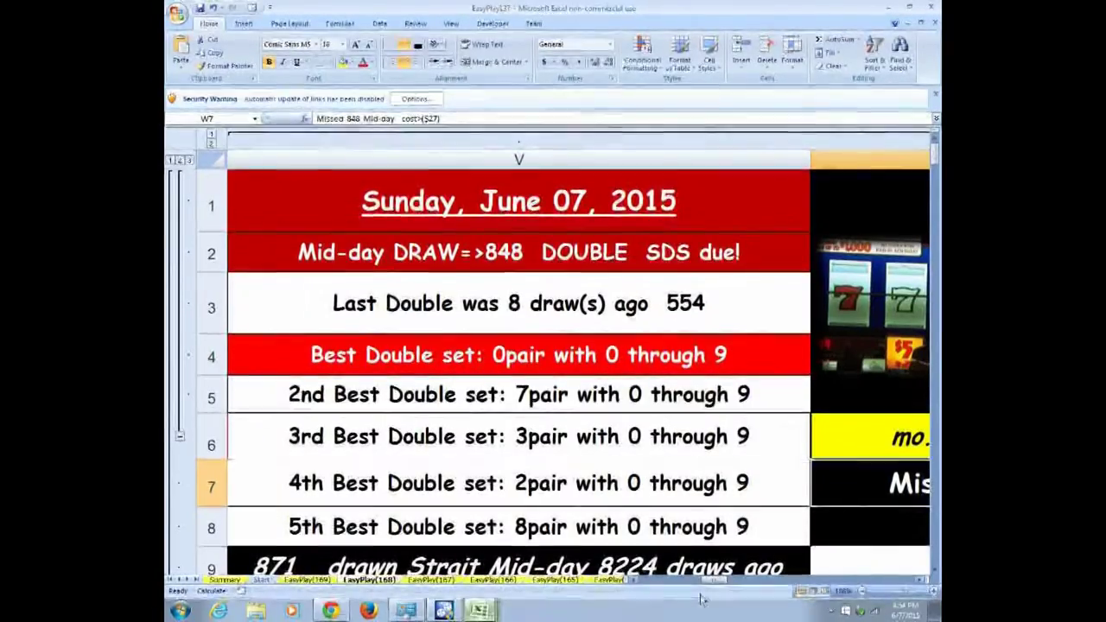
# Step: Widen column A on EasyPlay(168) to fit the player rank entries, and select the Ace of Spades and Gandalf's Gifts rank cells
pyautogui.scroll(-11, 536, 566)
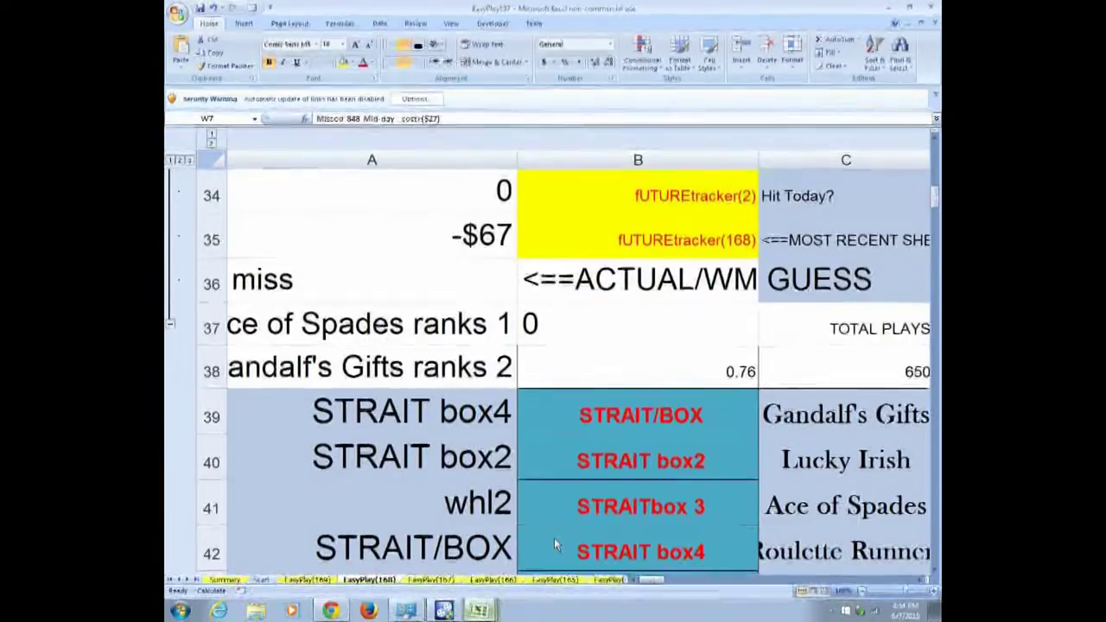
pyautogui.scroll(5, 532, 438)
pyautogui.scroll(-4, 532, 438)
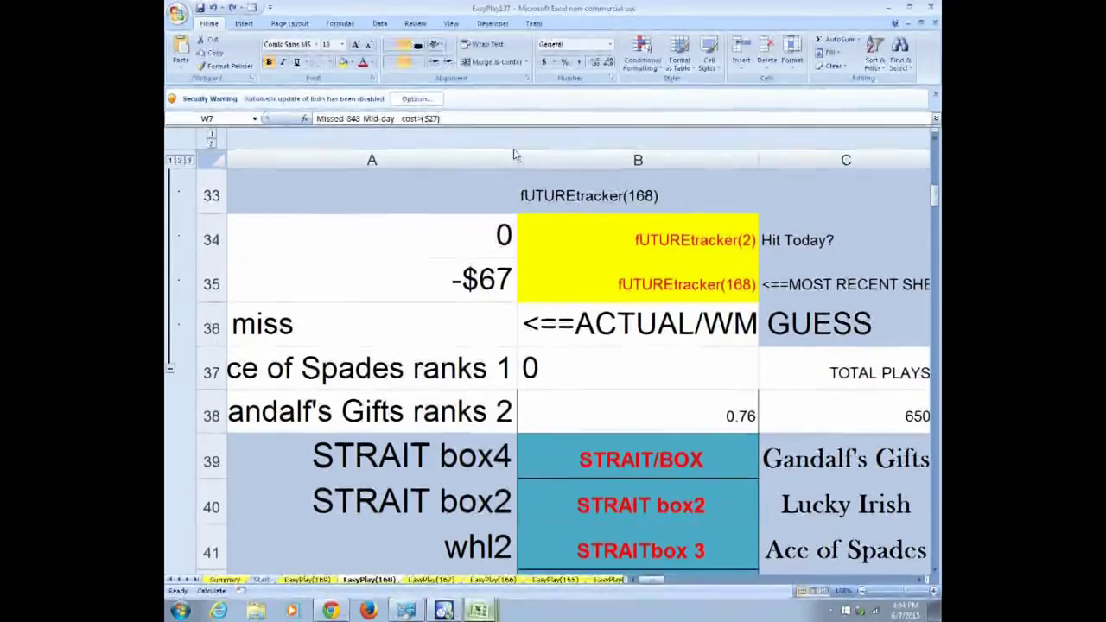
pyautogui.moveTo(517, 160); pyautogui.dragTo(629, 173)
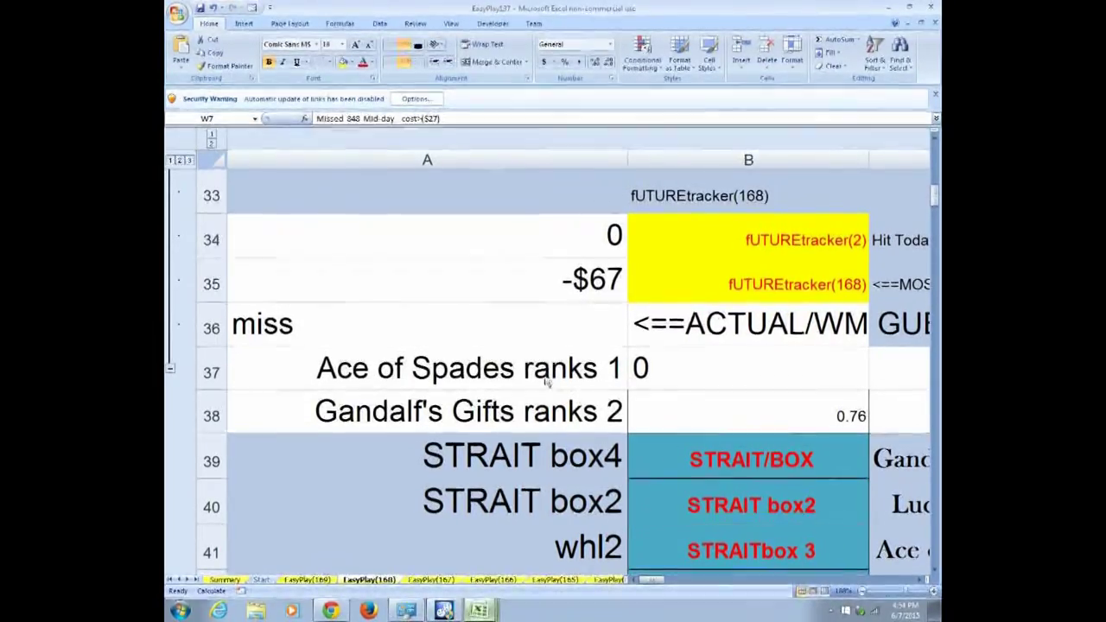
pyautogui.click(303, 368)
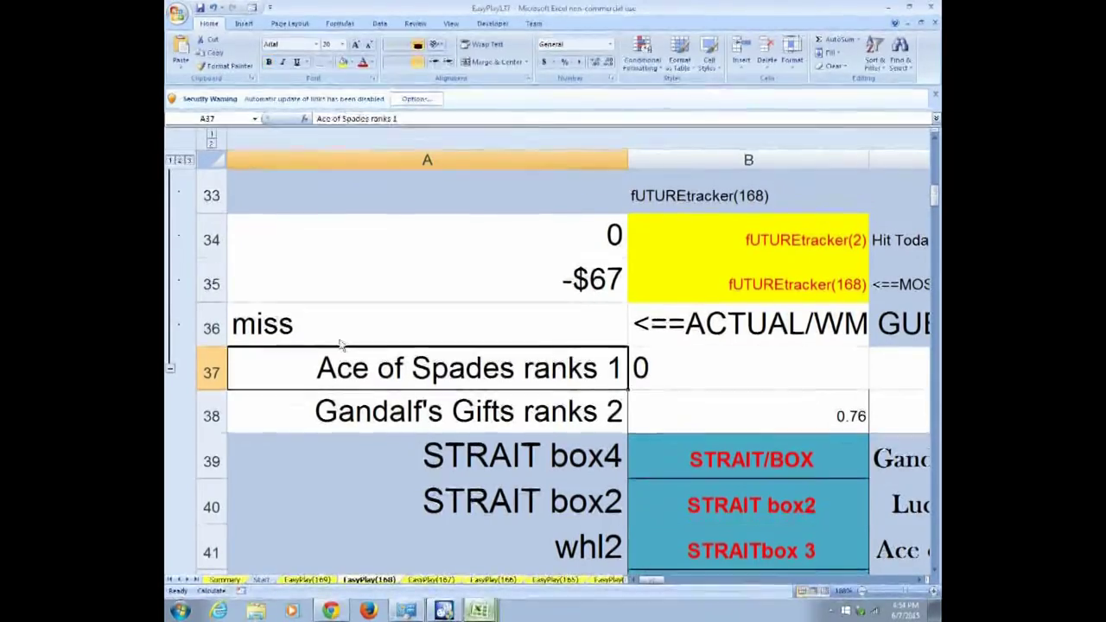
pyautogui.click(311, 411)
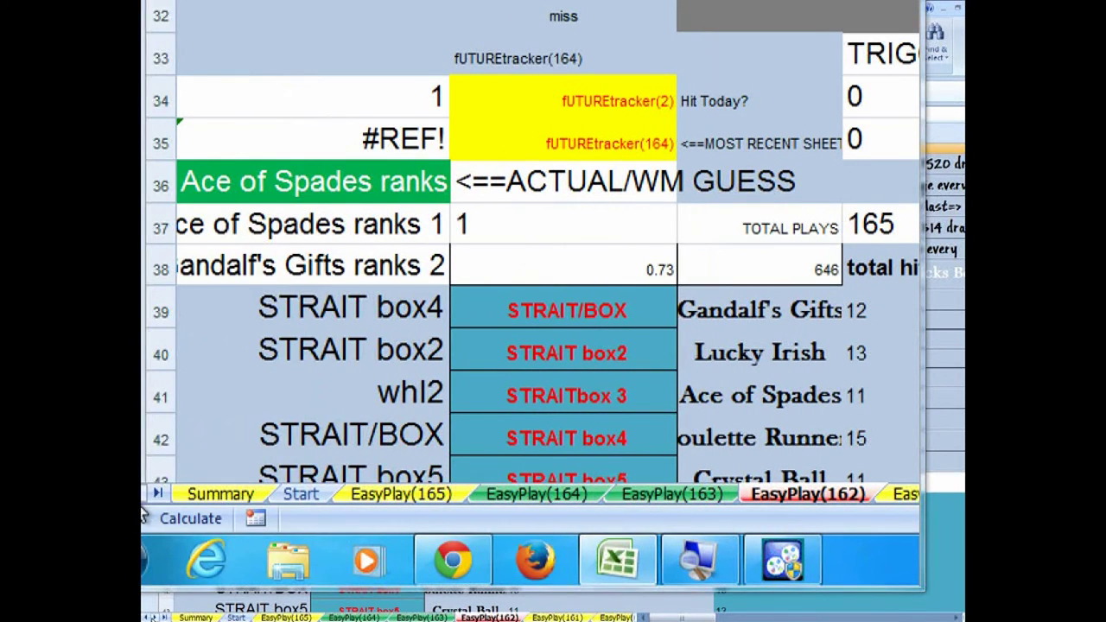
# Step: Browse the colour-coded sheet tabs from EasyPlay(162) back to around EasyPlay(69) to compare earlier draws
pyautogui.click(143, 497)
pyautogui.click(144, 499)
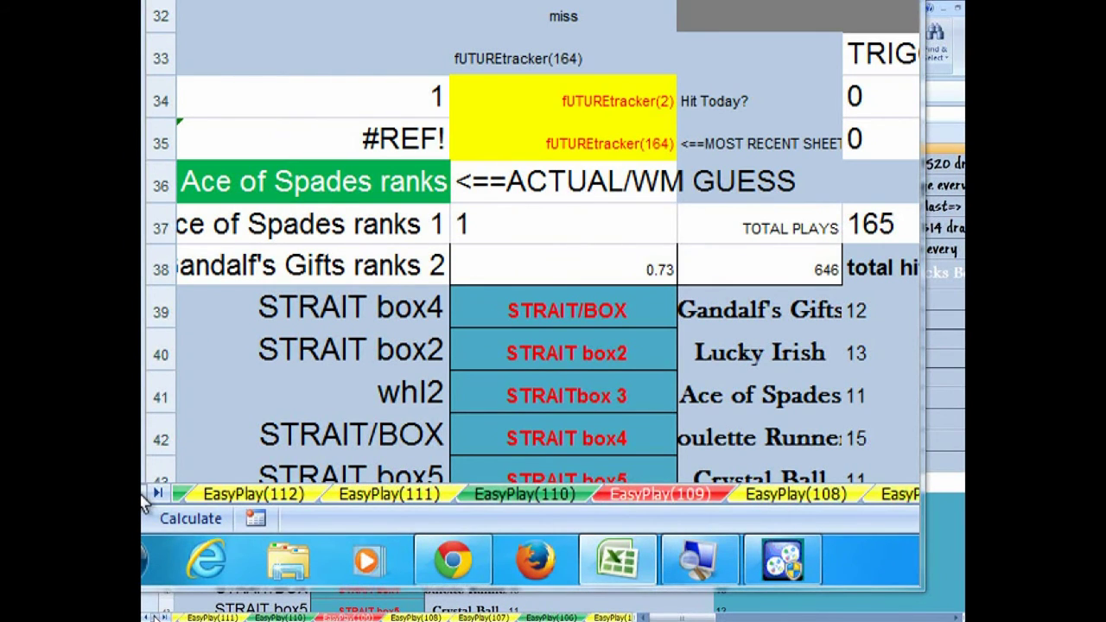
pyautogui.click(144, 499)
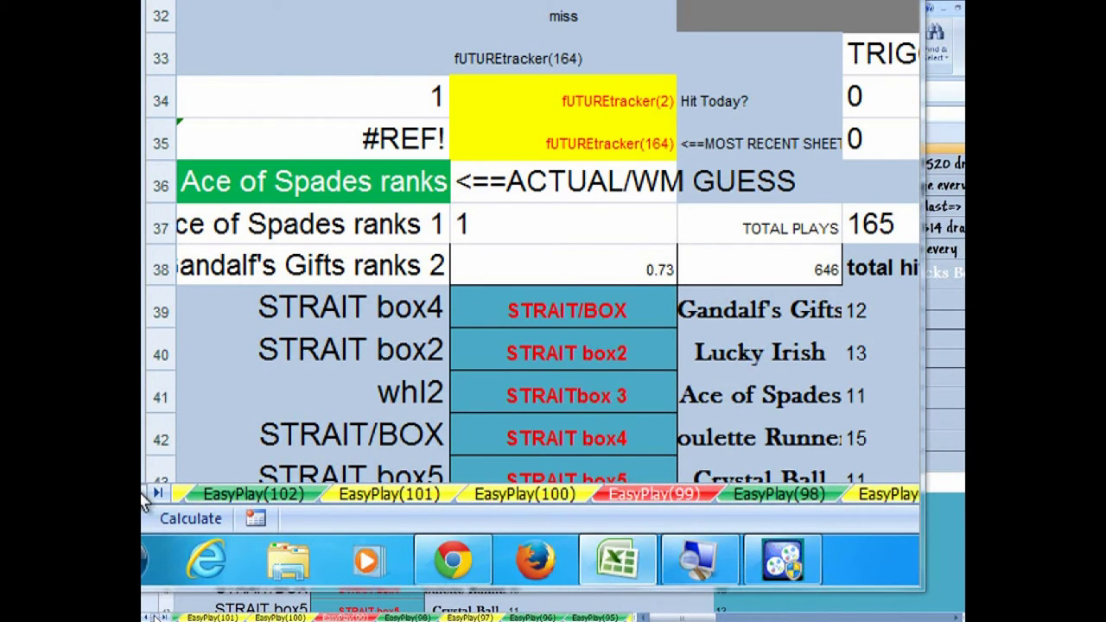
pyautogui.click(144, 499)
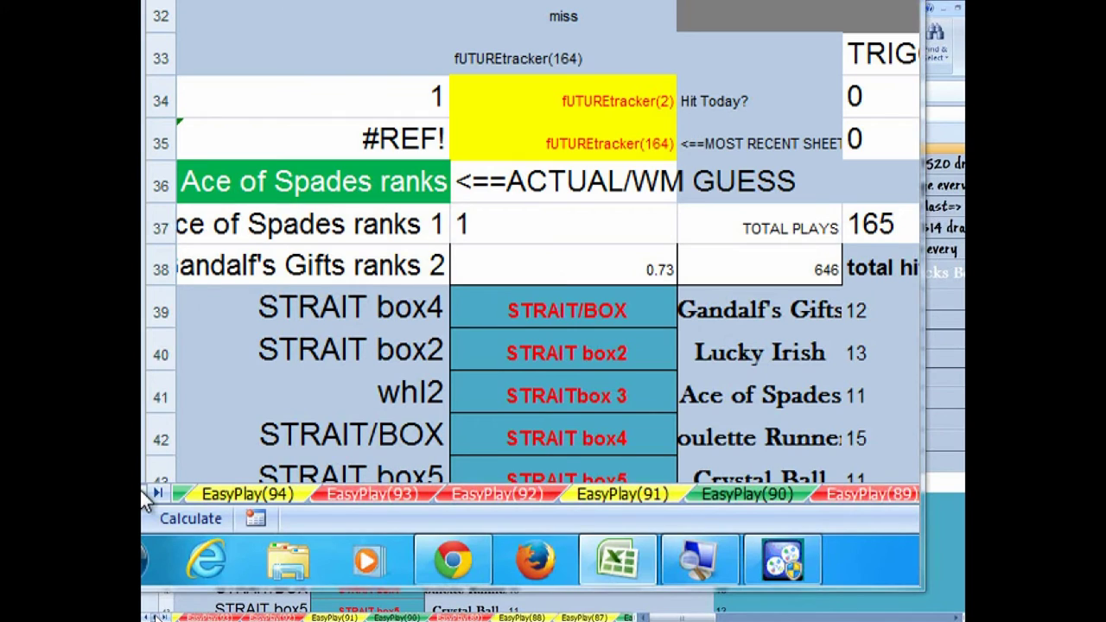
pyautogui.click(140, 490)
pyautogui.click(140, 490)
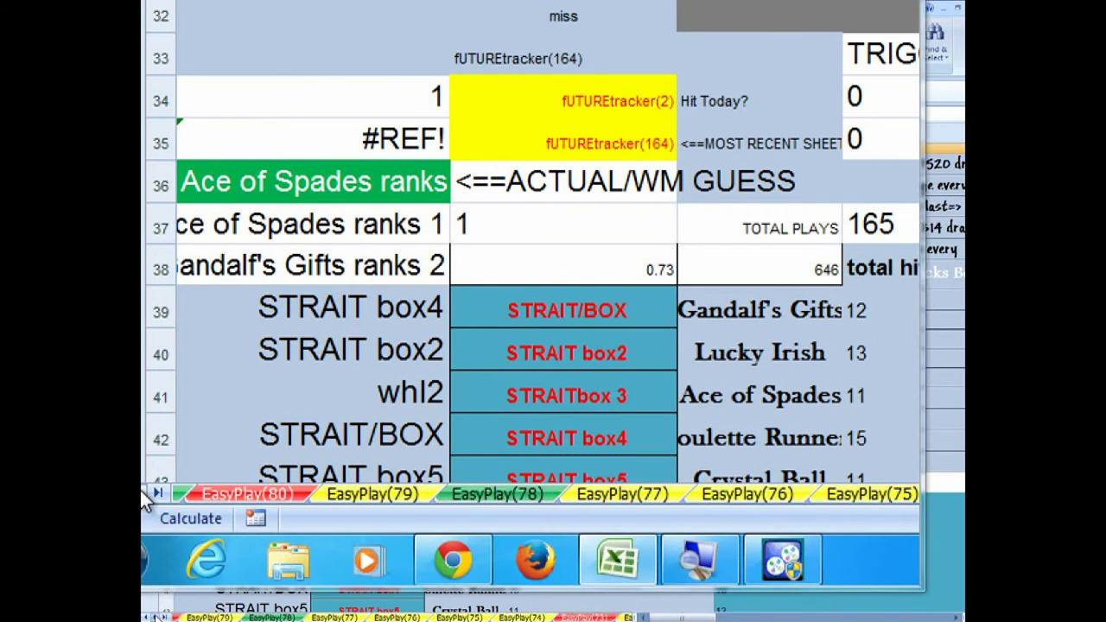
pyautogui.click(140, 490)
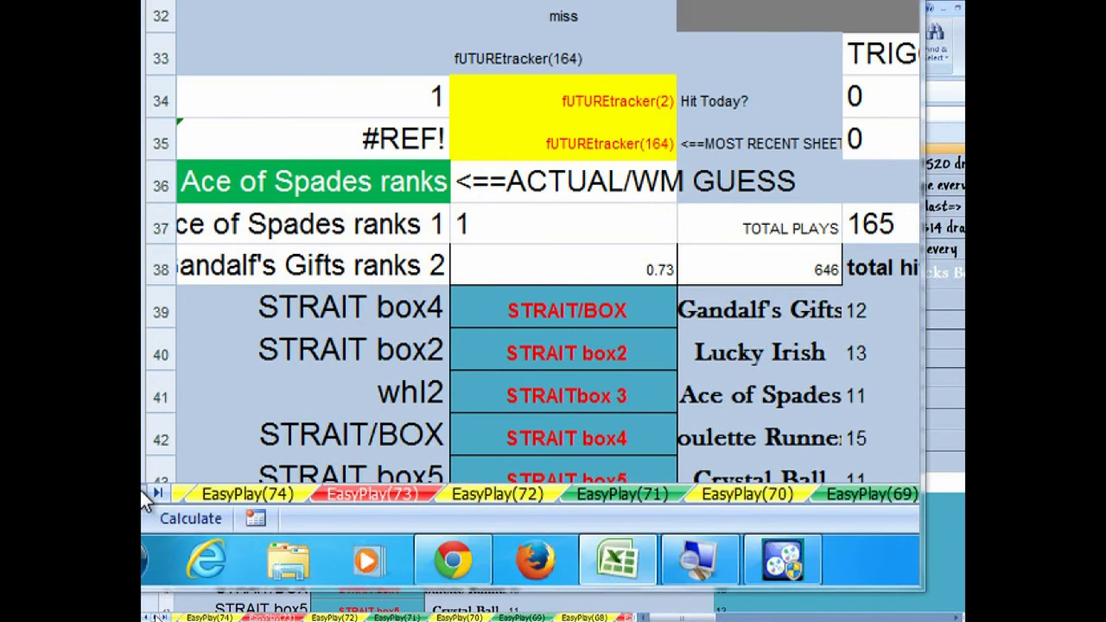
pyautogui.click(139, 489)
pyautogui.click(140, 489)
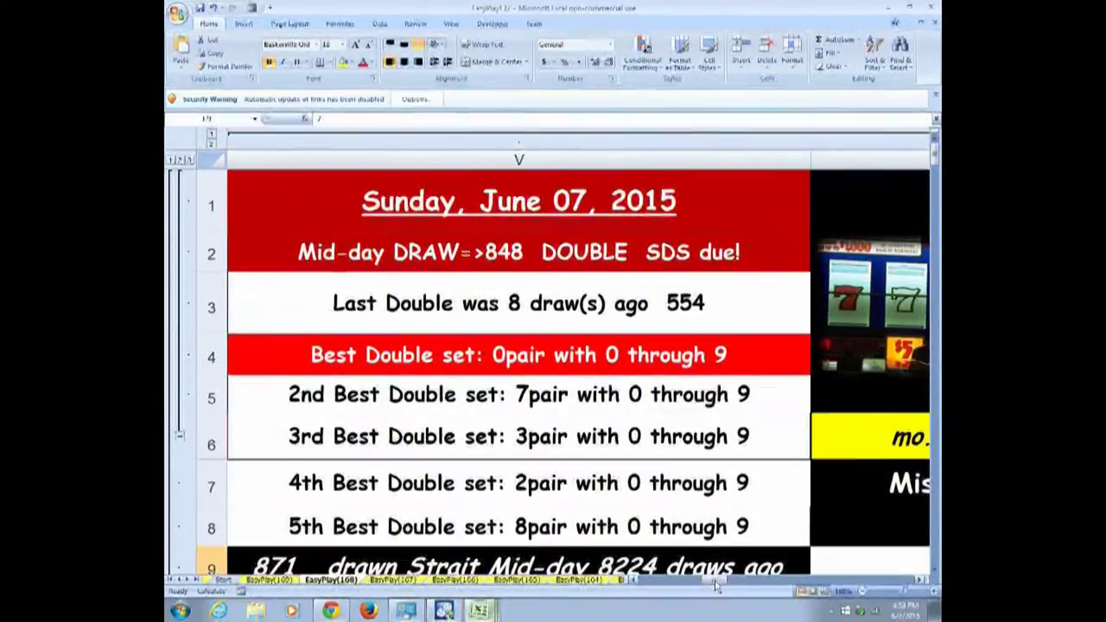
# Step: Review the Double Down hit statistics, monthly totals and Mid-day result on EasyPlay(168) for Sunday, June 07, 2015
pyautogui.moveTo(716, 586); pyautogui.dragTo(717, 586)
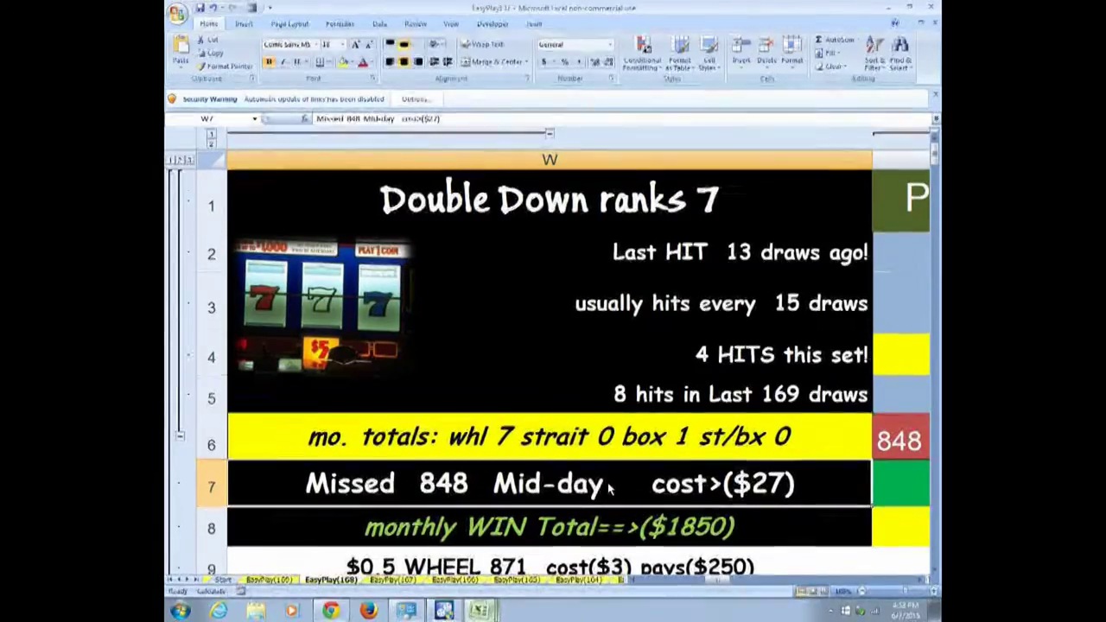
pyautogui.scroll(-3, 608, 489)
pyautogui.scroll(5, 607, 489)
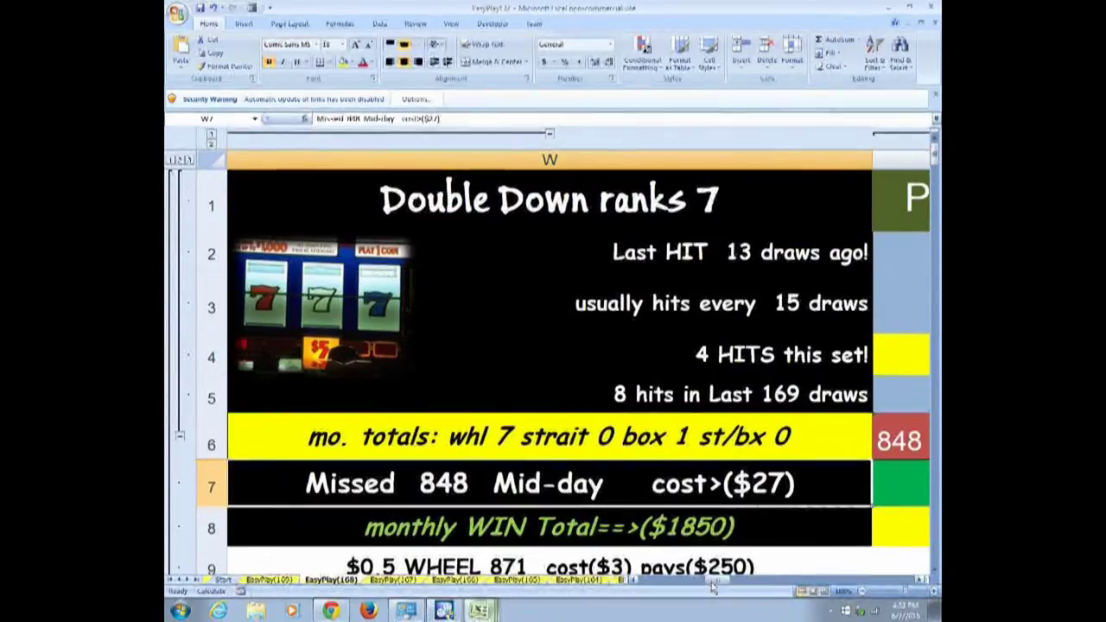
pyautogui.hscroll(-1, 554, 516)
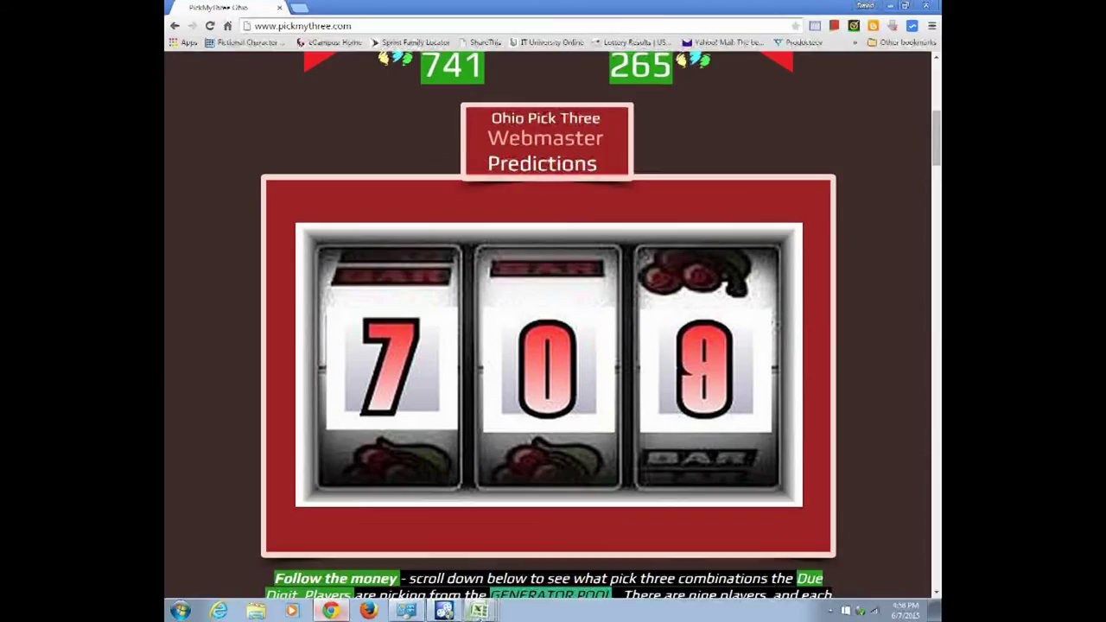
# Step: Switch from the lottery website to the Excel workbook and open its ListSheet page
pyautogui.click(479, 610)
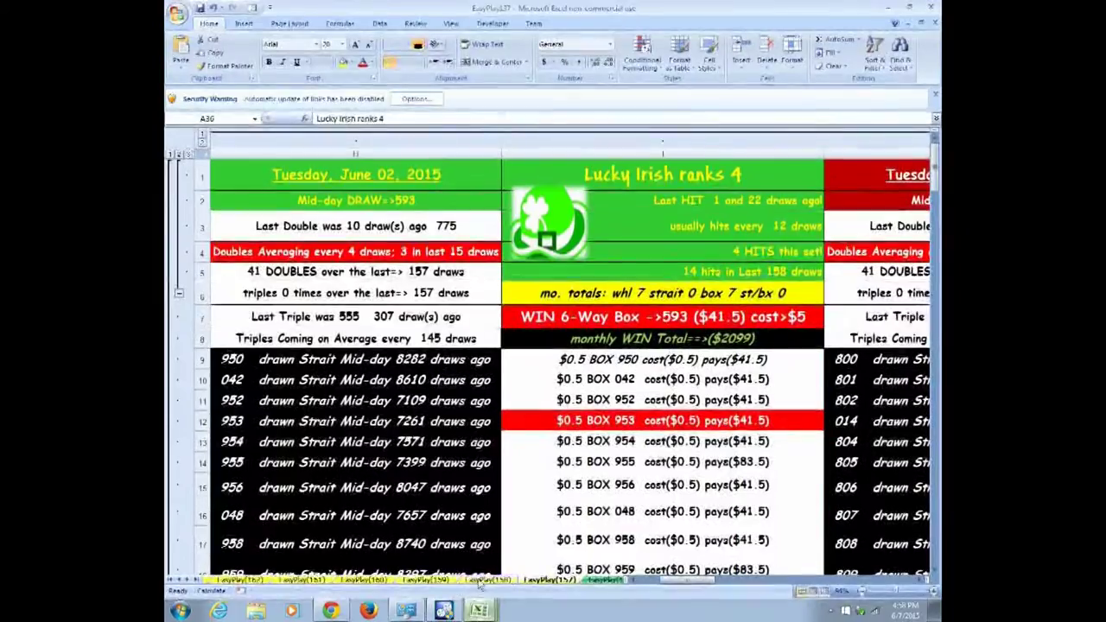
pyautogui.click(198, 581)
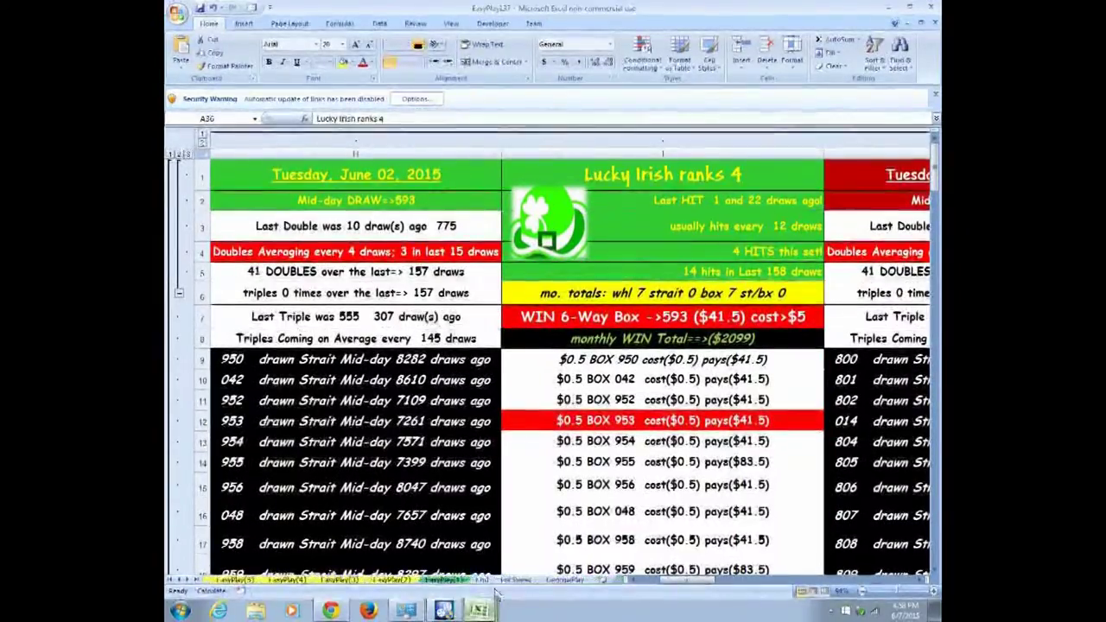
pyautogui.click(517, 581)
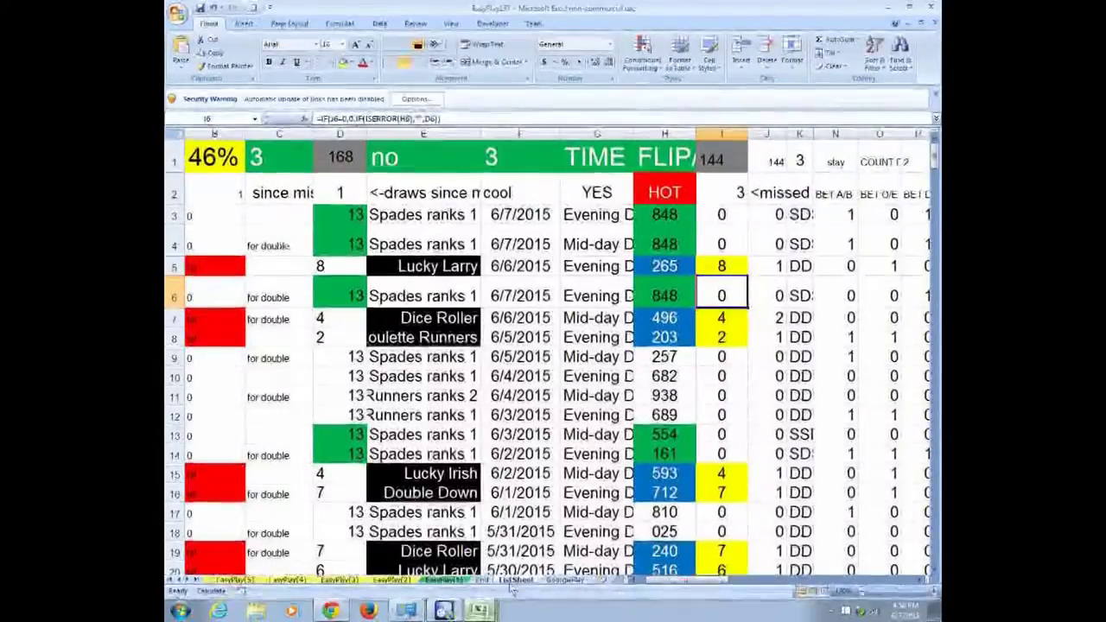
# Step: Enlarge the ListSheet view and select a player rank cell near the start of column E
pyautogui.click(935, 592)
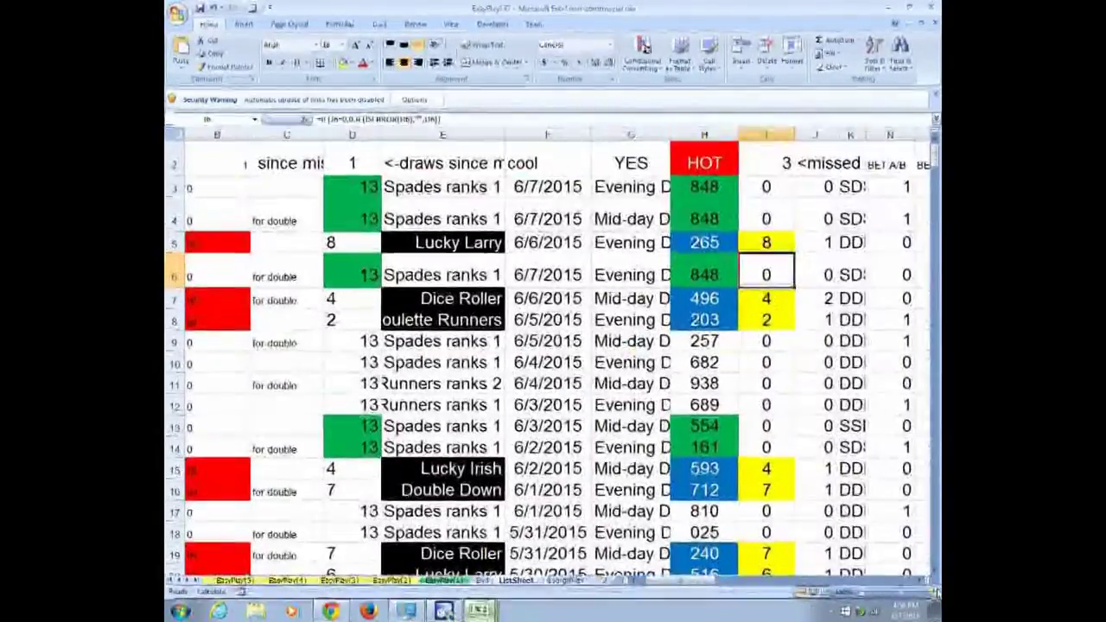
pyautogui.click(935, 592)
pyautogui.click(935, 592)
pyautogui.click(935, 592)
pyautogui.click(428, 160)
# Step: Review the ListSheet player hits and drawn numbers back to late March 2015, and return to the June draws
pyautogui.scroll(-20, 865, 320)
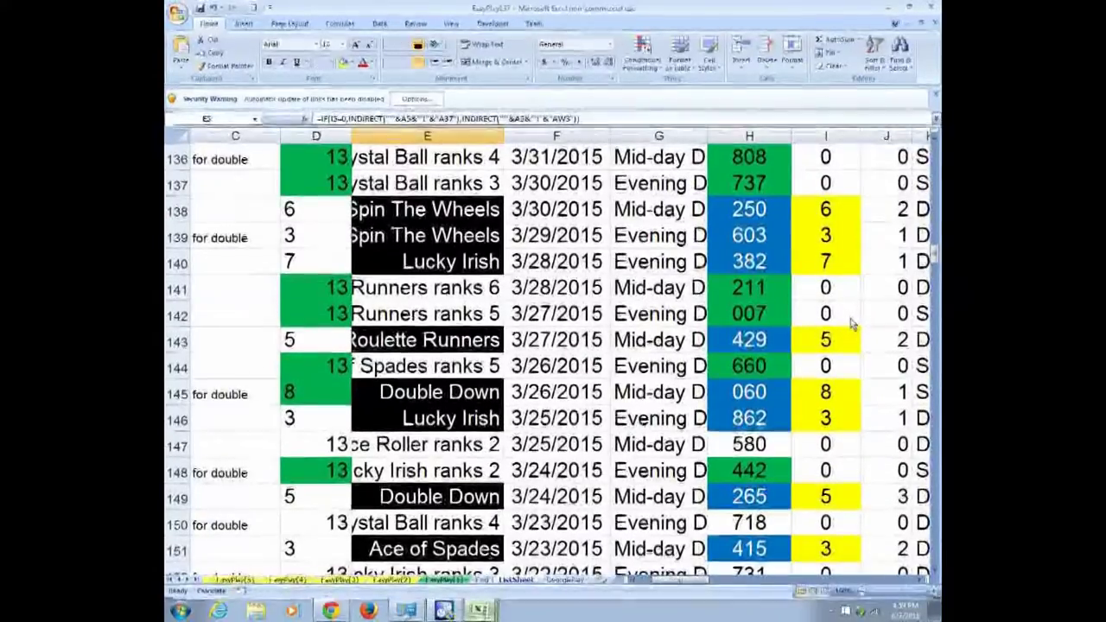
pyautogui.scroll(-2, 851, 324)
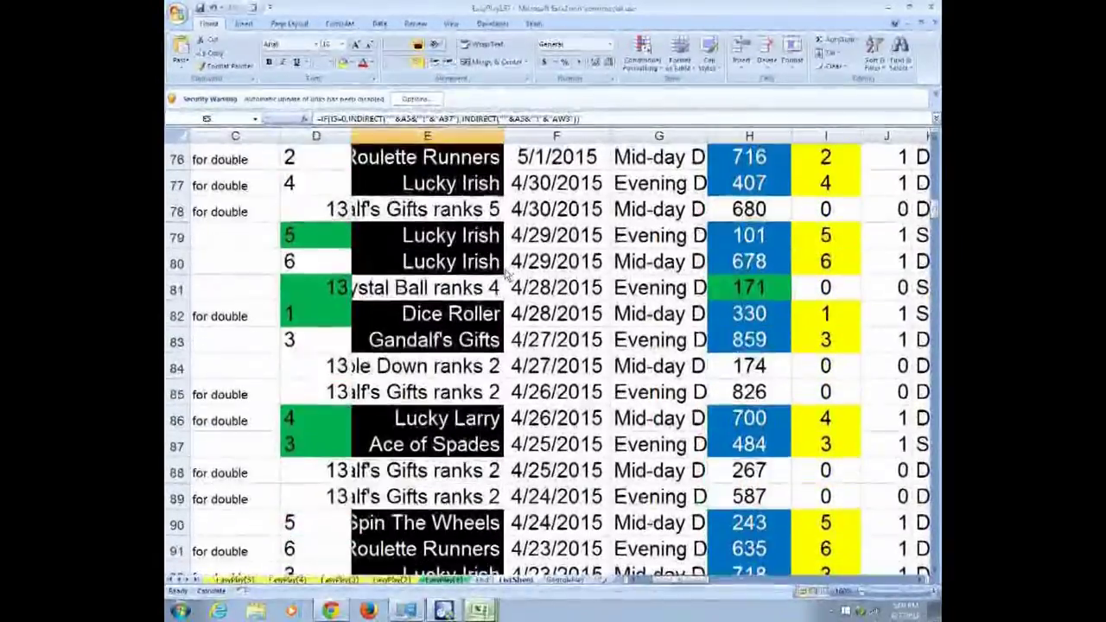
pyautogui.scroll(4, 508, 275)
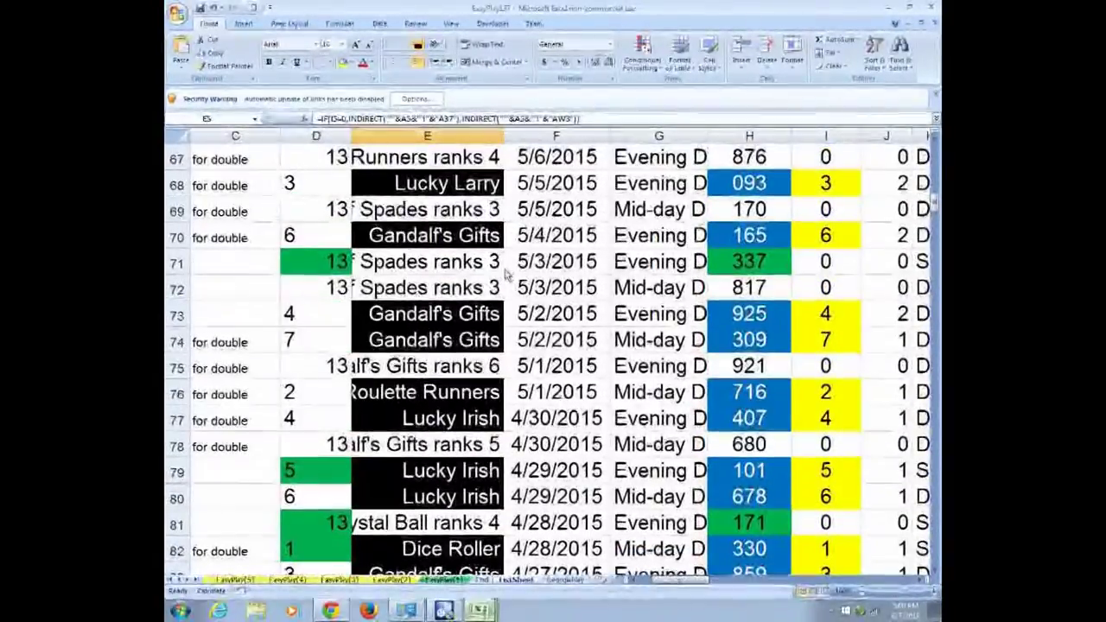
pyautogui.scroll(9, 508, 275)
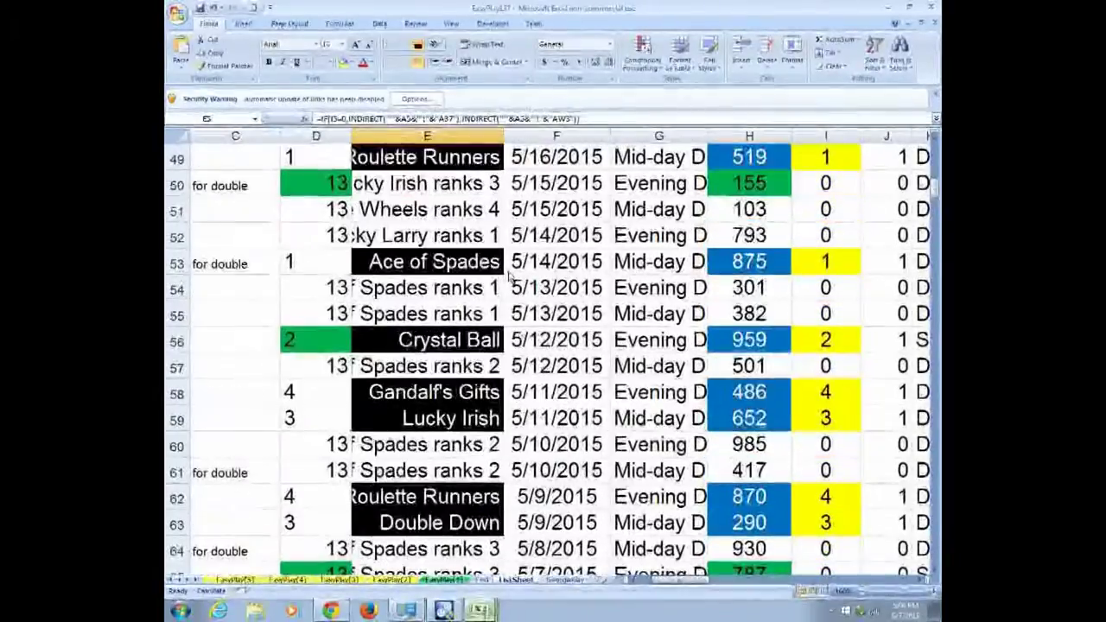
pyautogui.scroll(4, 506, 302)
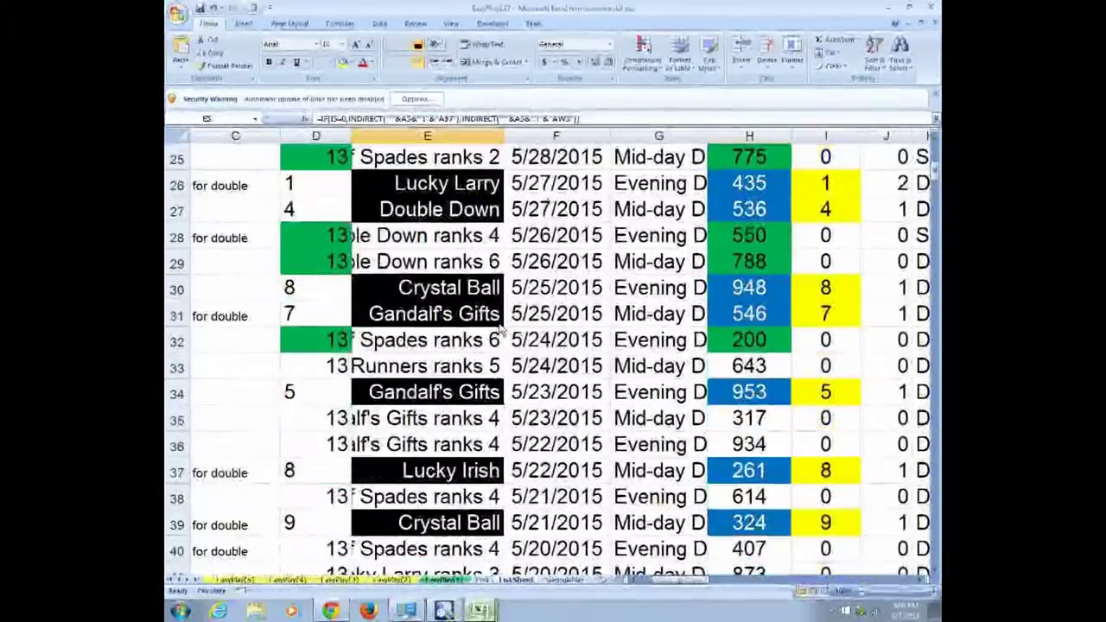
pyautogui.scroll(5, 506, 327)
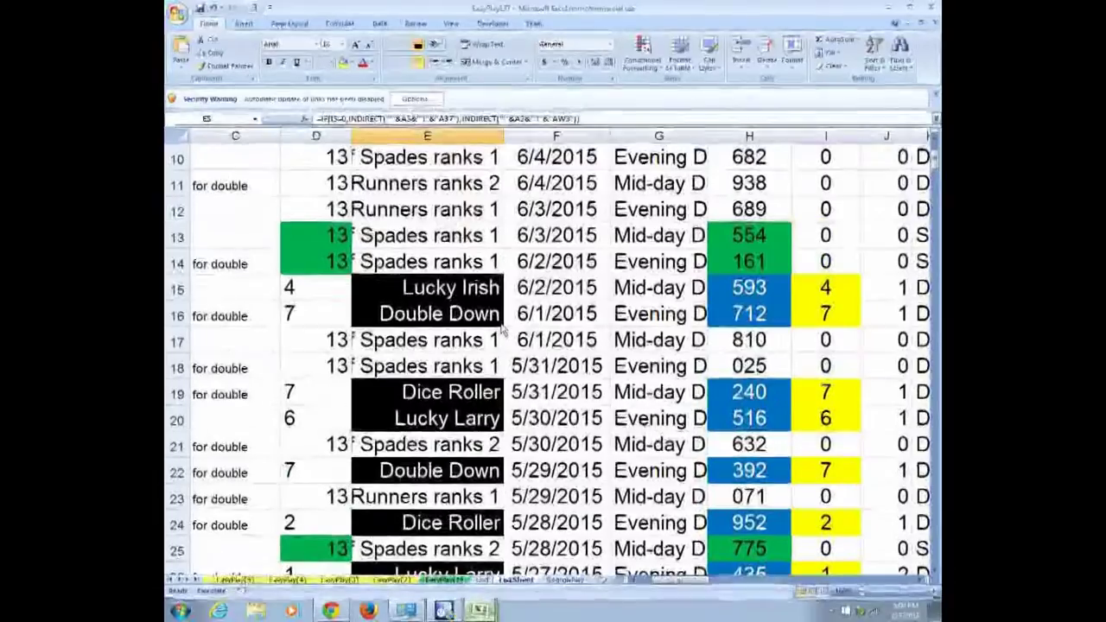
pyautogui.scroll(3, 506, 331)
pyautogui.click(504, 326)
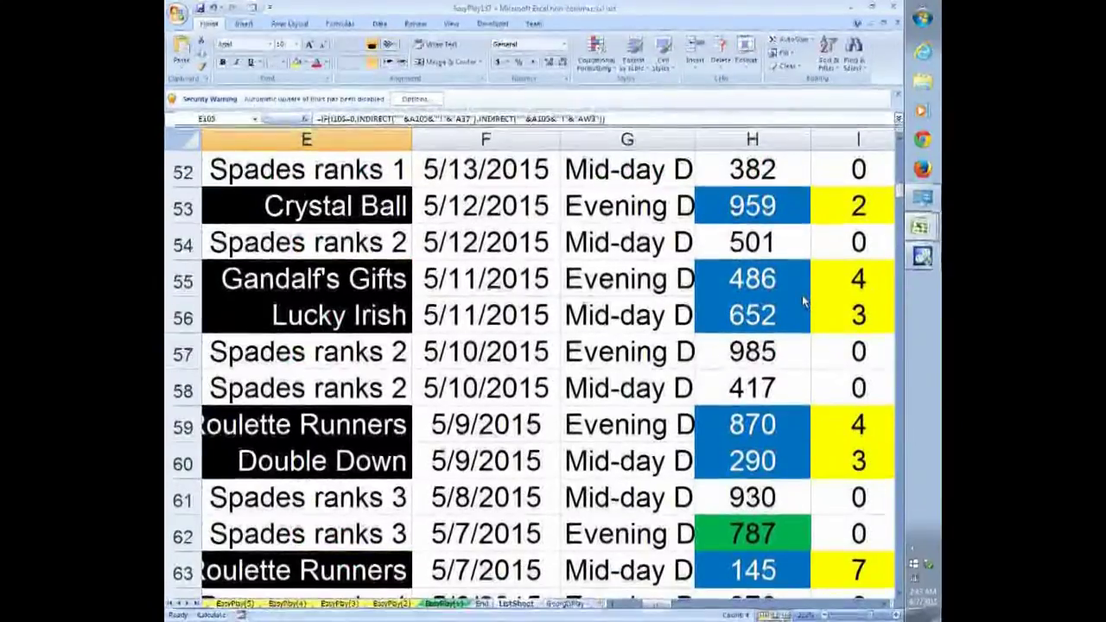
# Step: Compare the ListSheet hits and player ranks from the mid-May draws up to the 6/6/2015 entries
pyautogui.scroll(3, 804, 301)
pyautogui.scroll(6, 804, 300)
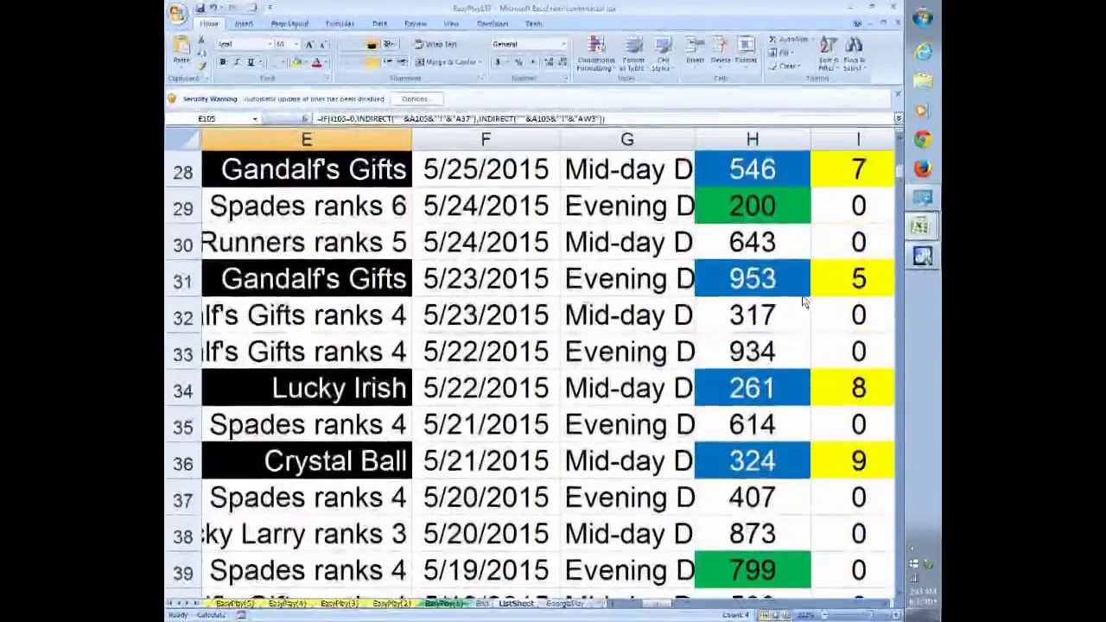
pyautogui.scroll(4, 803, 300)
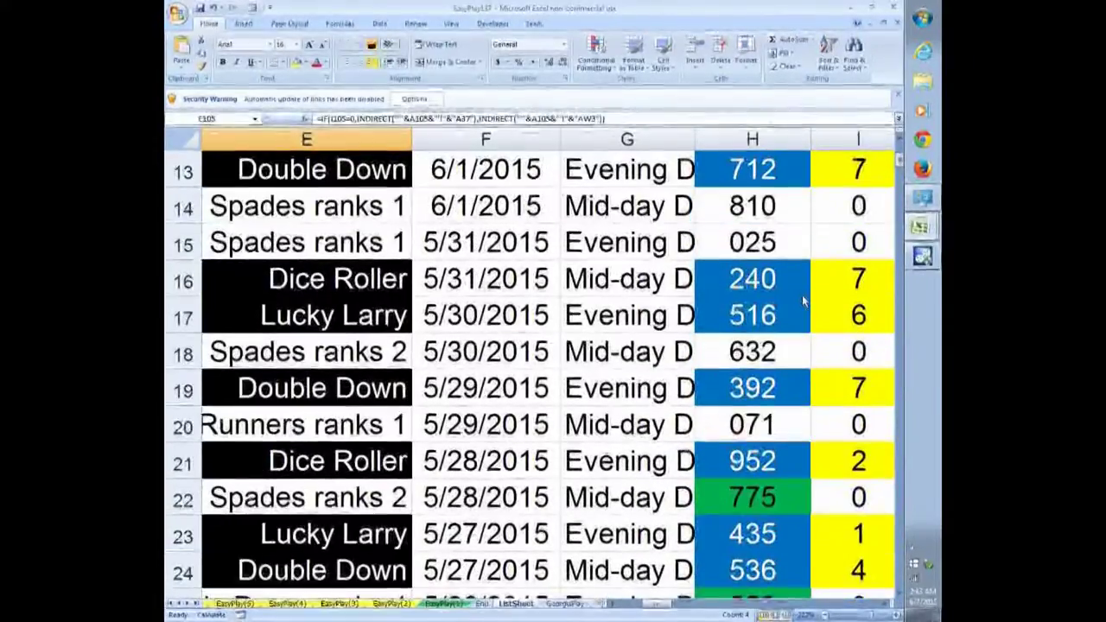
pyautogui.scroll(4, 804, 301)
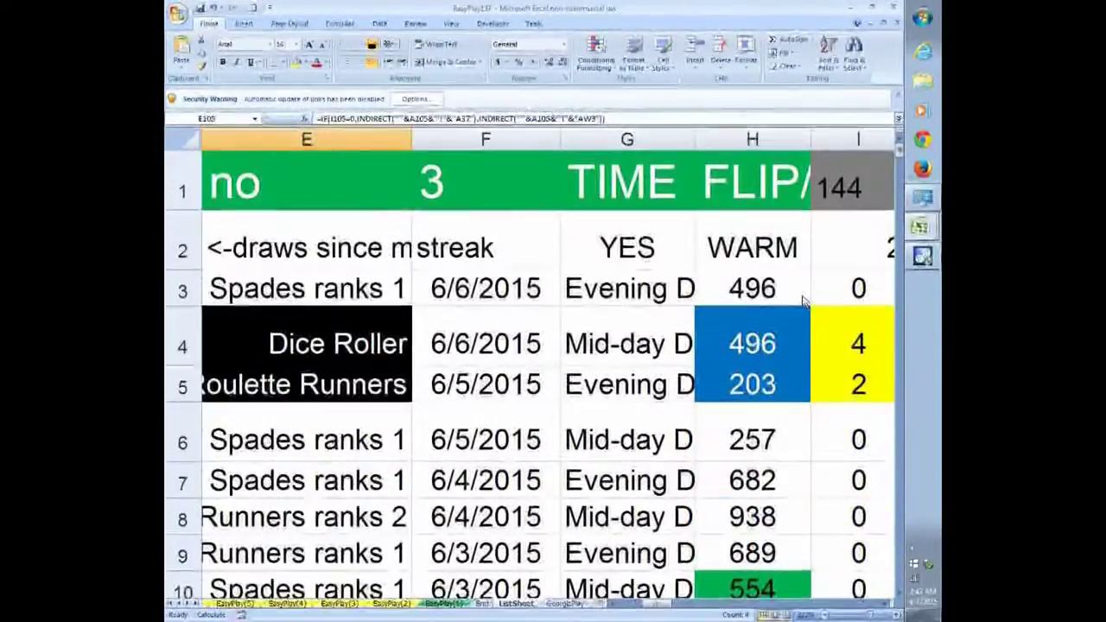
pyautogui.scroll(-1, 804, 301)
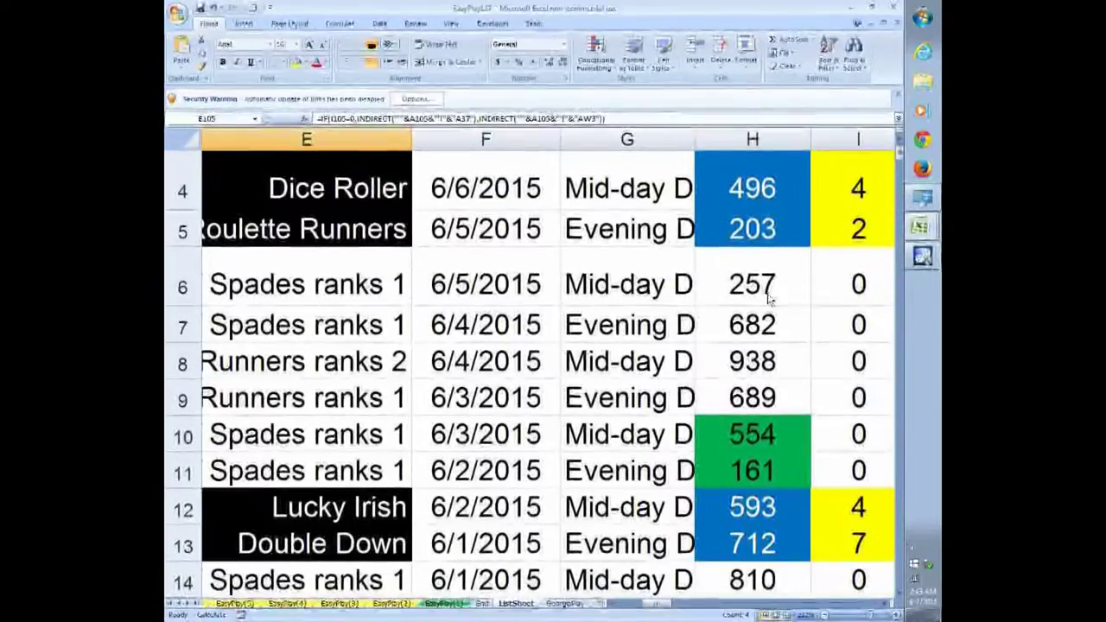
pyautogui.scroll(1, 769, 298)
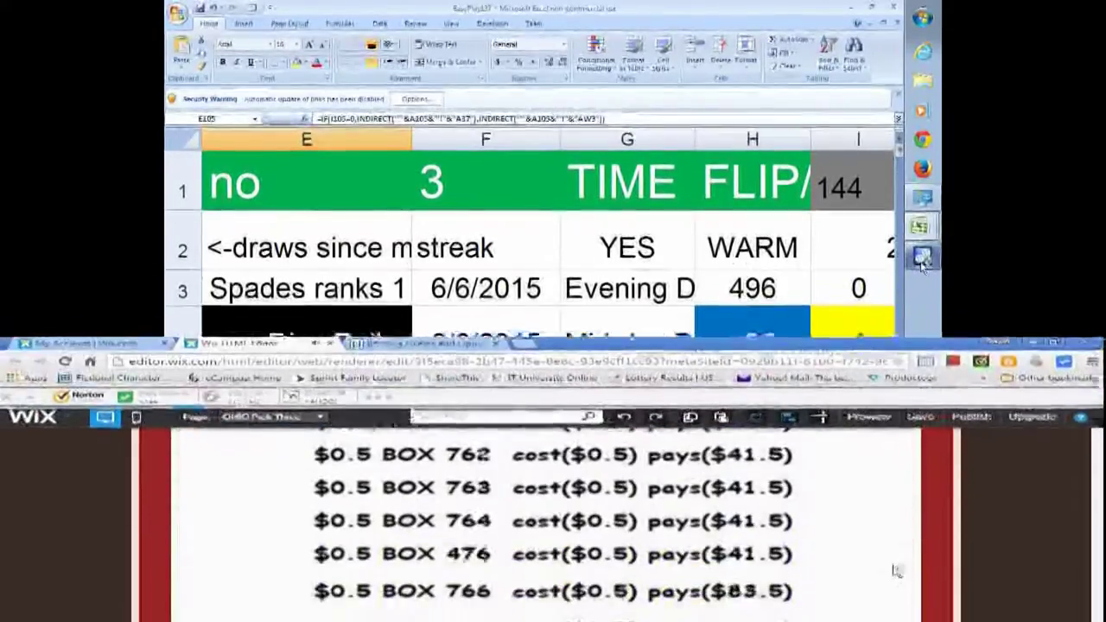
# Step: Switch to the Wix editor and examine Lucky Larry's hit statistics and box combinations on the OHIO Pick Three page
pyautogui.scroll(-10, 895, 436)
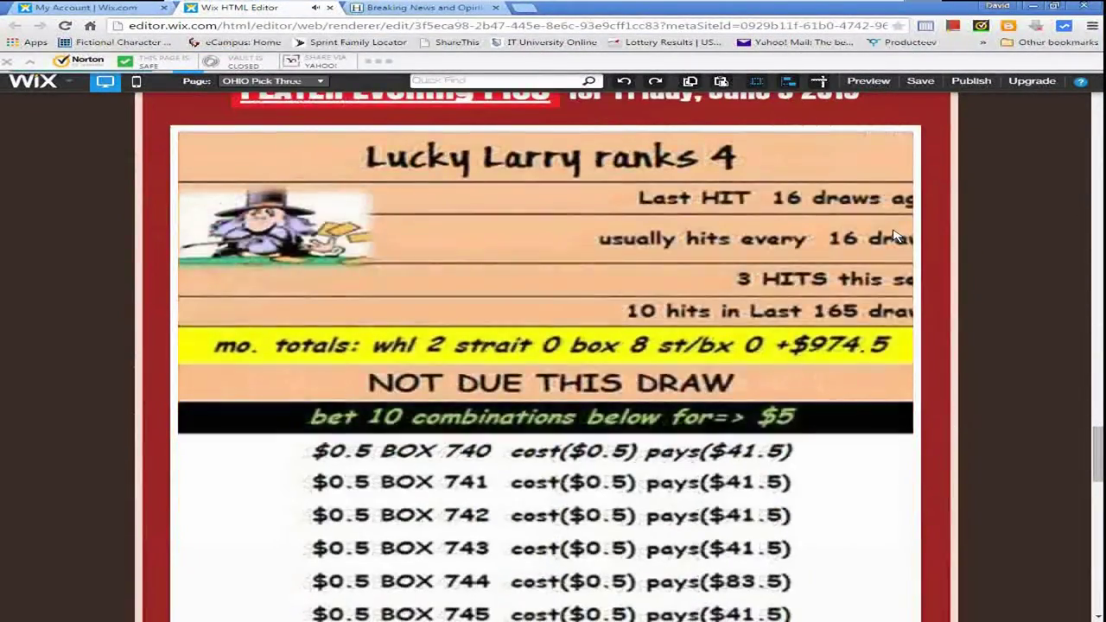
pyautogui.scroll(-1, 895, 236)
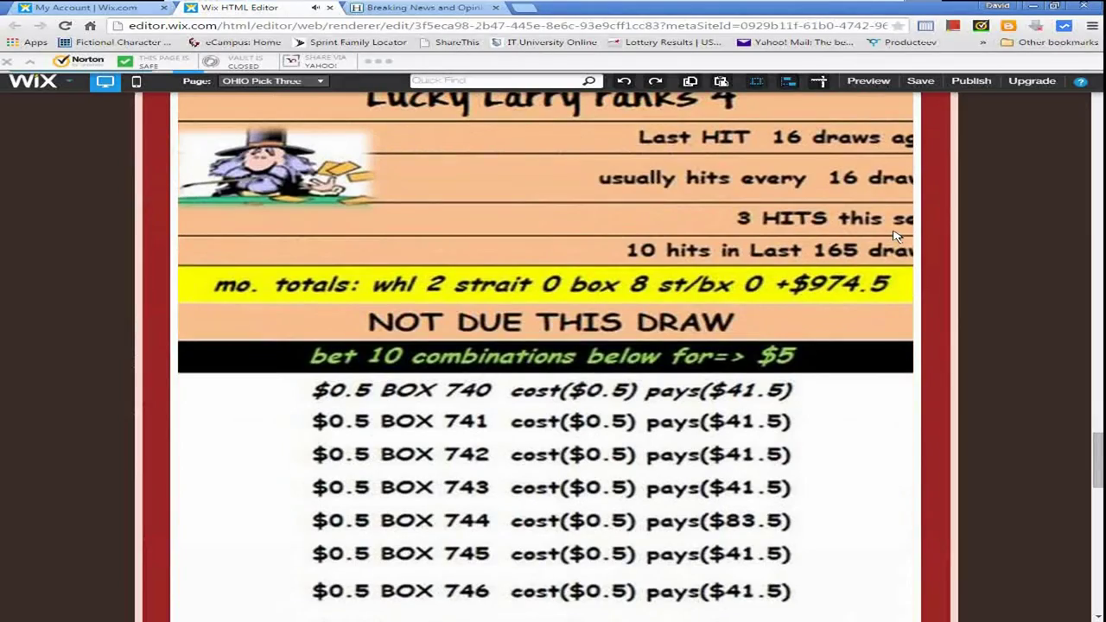